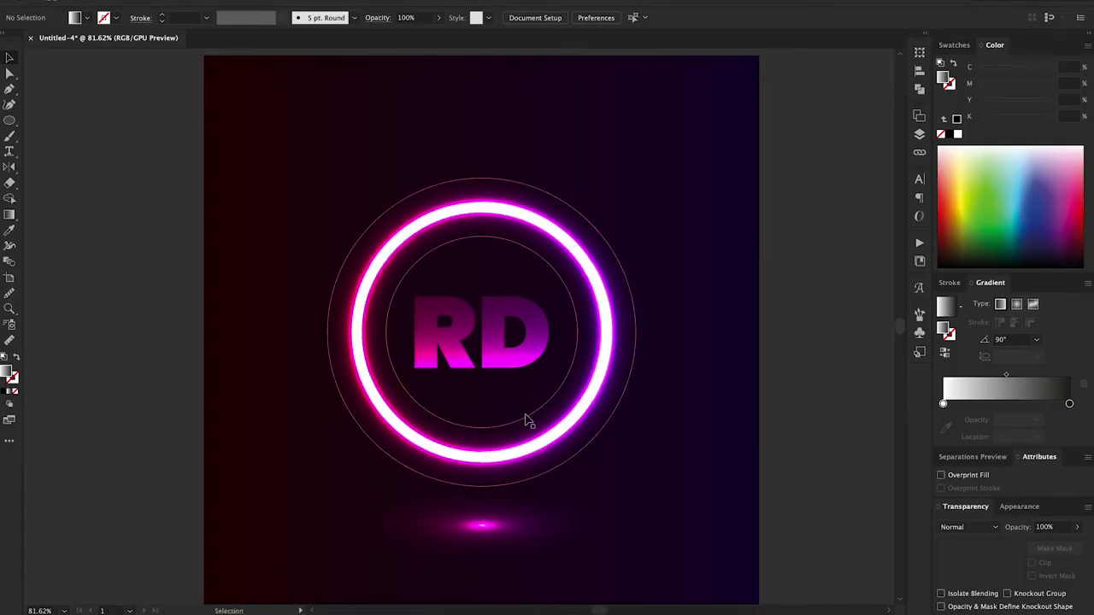
pyautogui.hscroll(1, 773, 427)
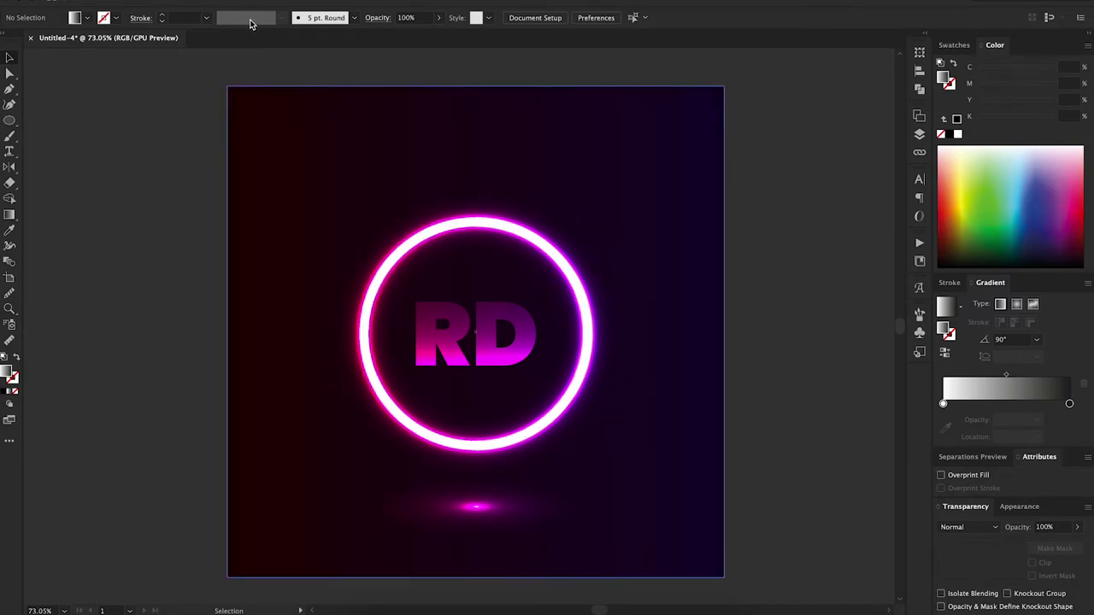
pyautogui.scroll(2, 489, 350)
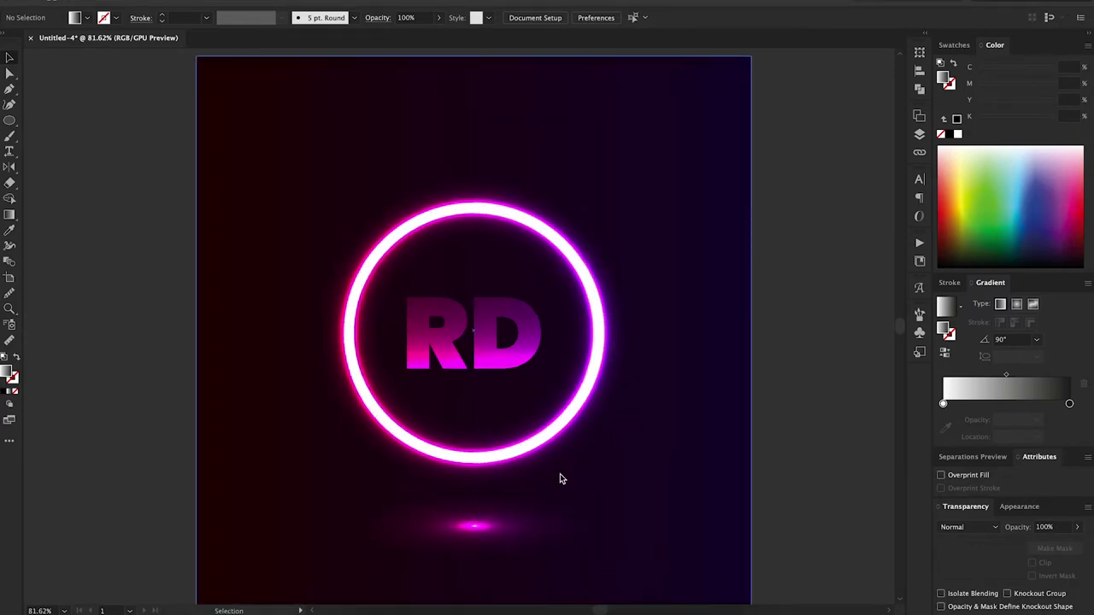
pyautogui.hscroll(-1, 541, 476)
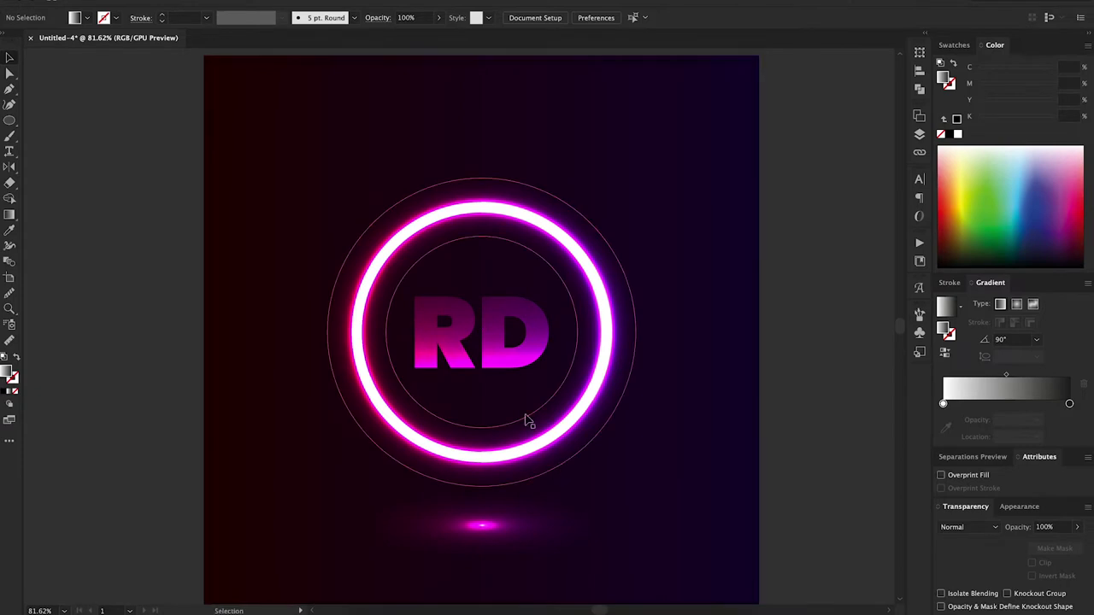
pyautogui.scroll(-2, 473, 383)
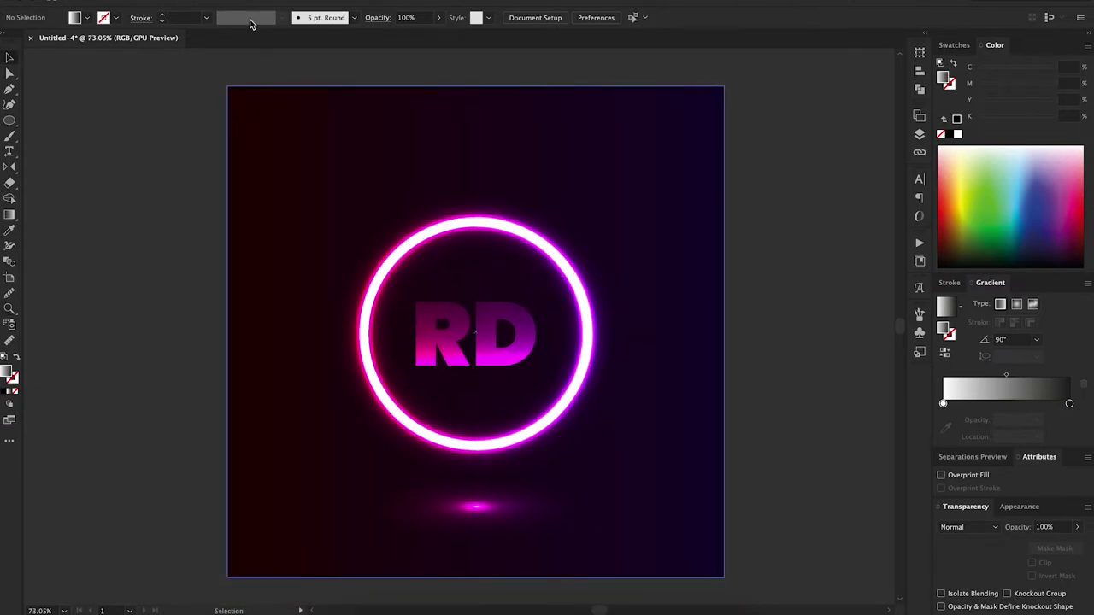
pyautogui.scroll(1, 487, 341)
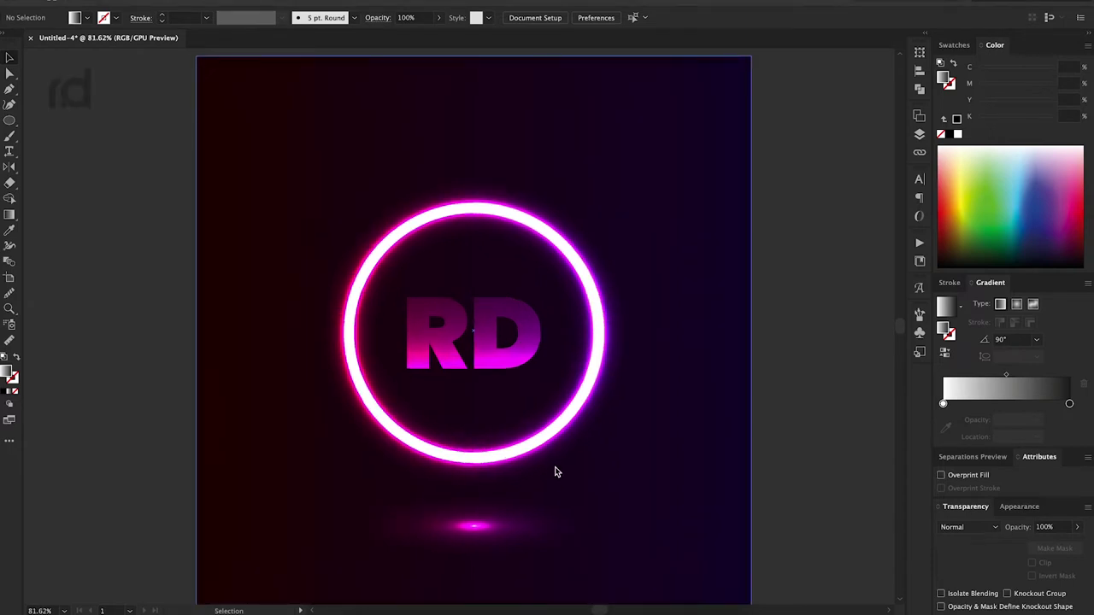
pyautogui.moveTo(554, 478); pyautogui.dragTo(551, 475)
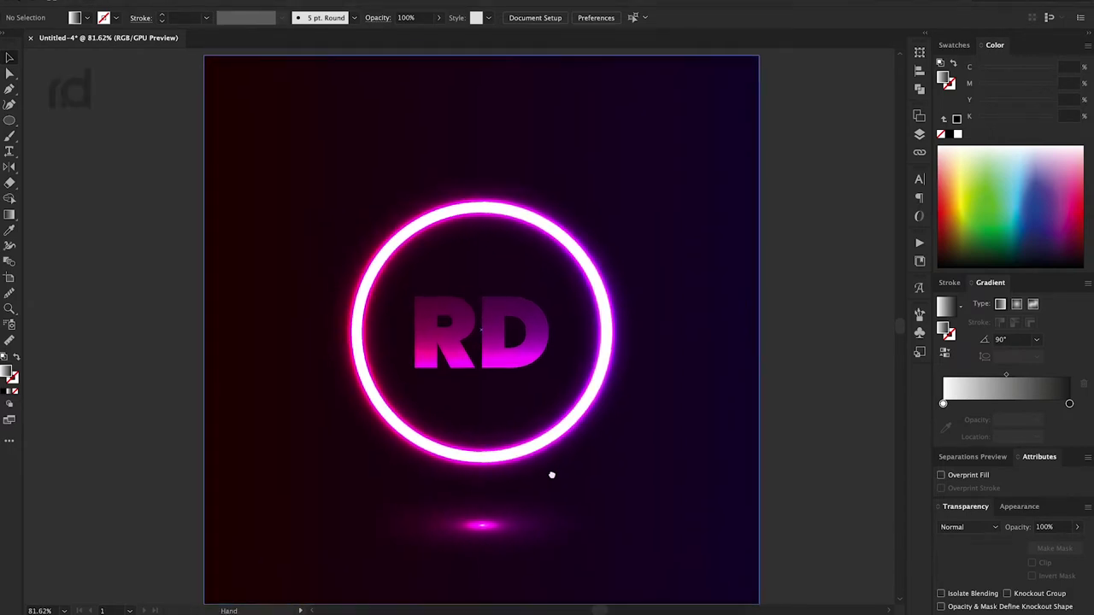
pyautogui.scroll(-1, 491, 372)
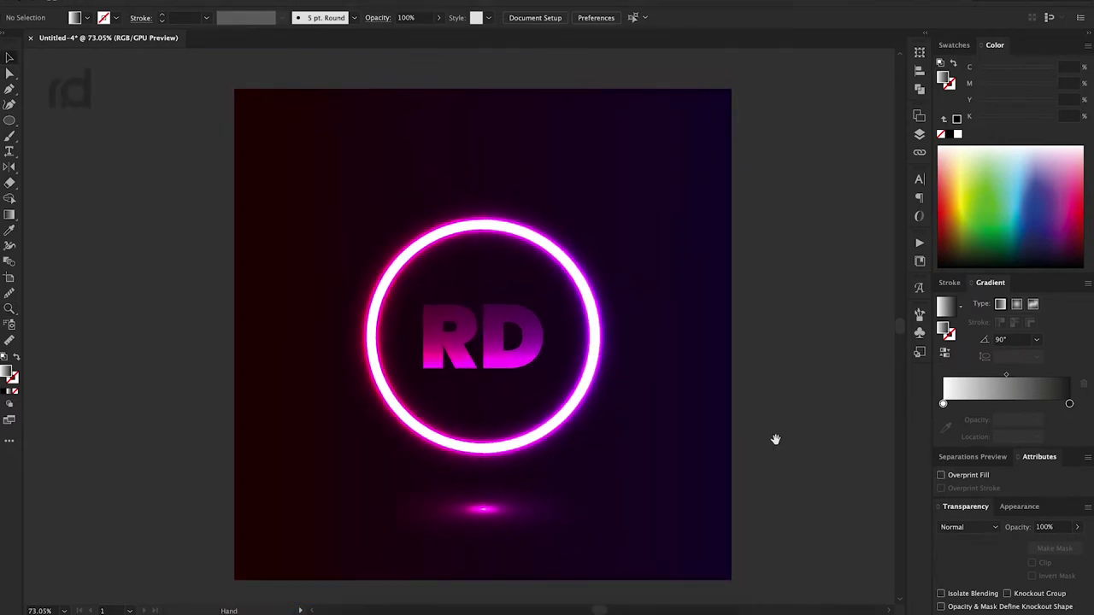
pyautogui.moveTo(775, 439); pyautogui.dragTo(768, 437)
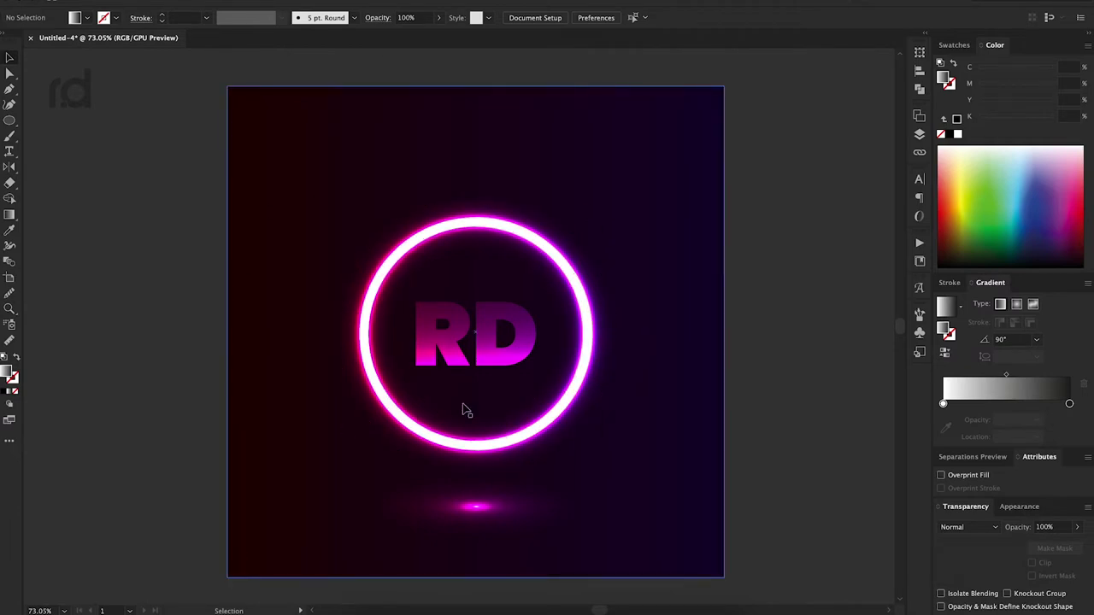
# - Open the settings for a new document
pyautogui.press('a')
pyautogui.press('super+n')
pyautogui.click(811, 196)
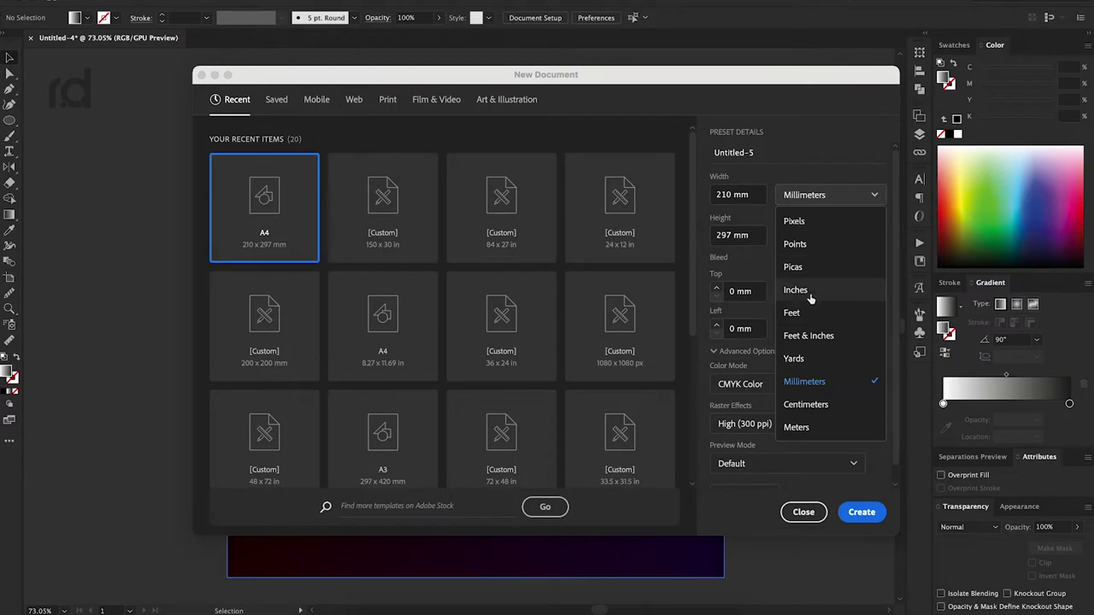
pyautogui.click(825, 404)
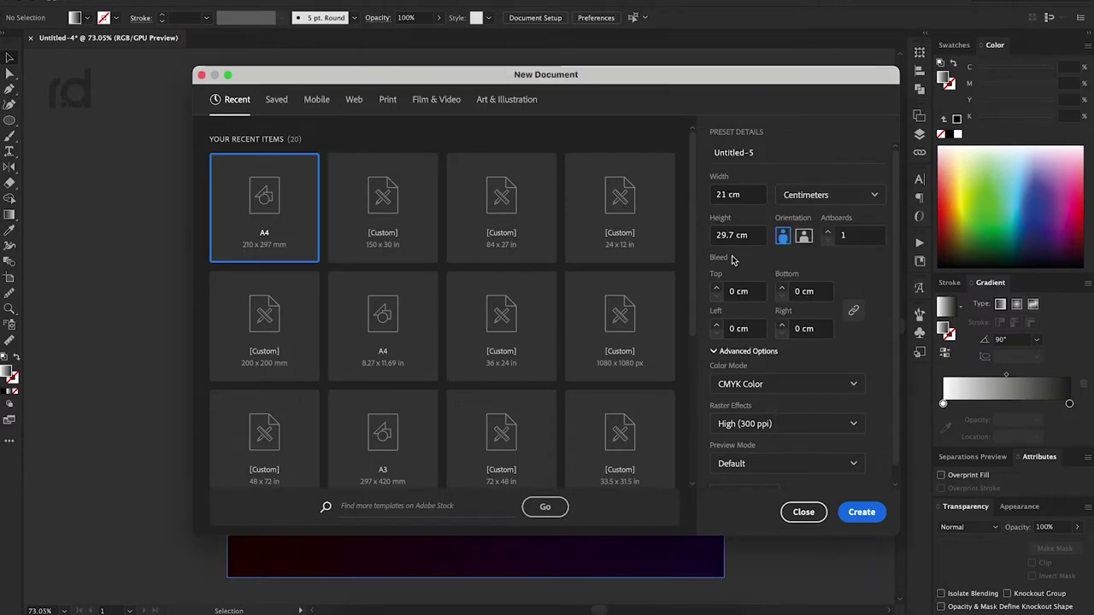
pyautogui.doubleClick(728, 195)
pyautogui.write('200')
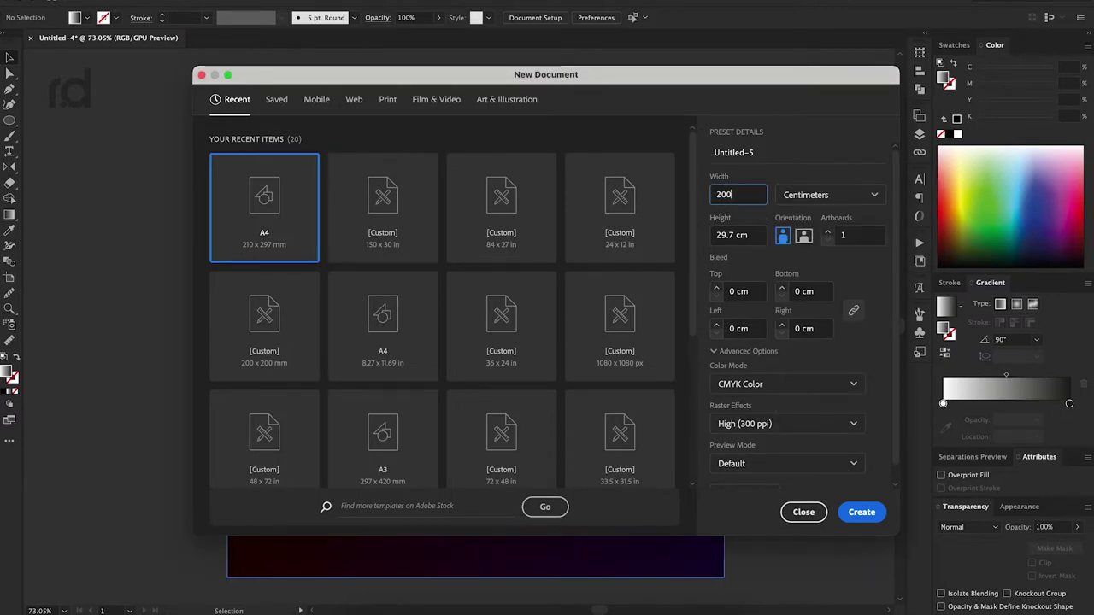
pyautogui.press('Tab')
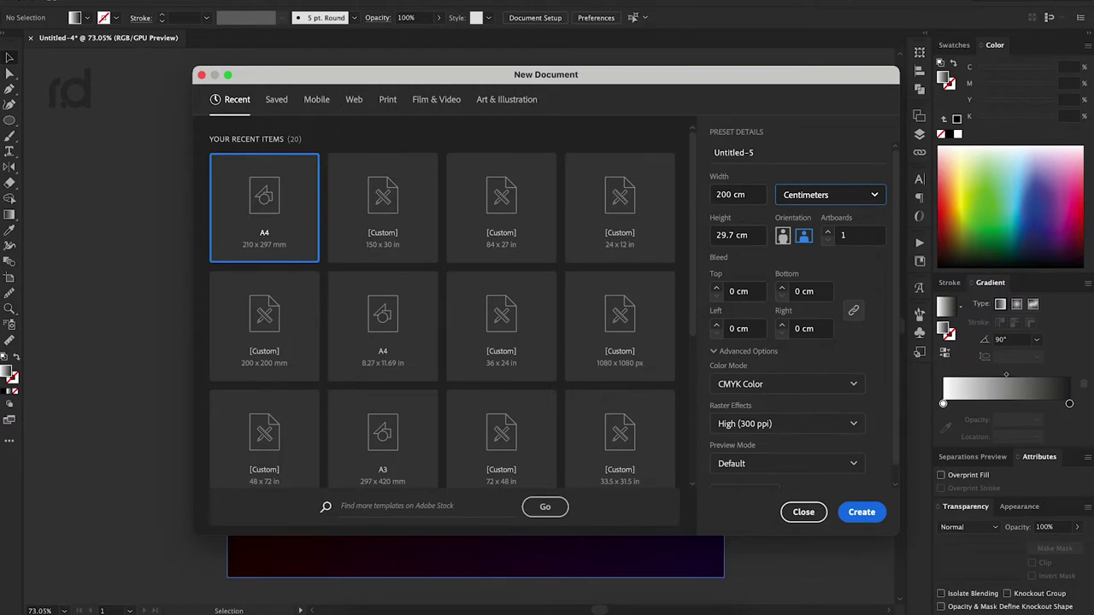
pyautogui.click(826, 202)
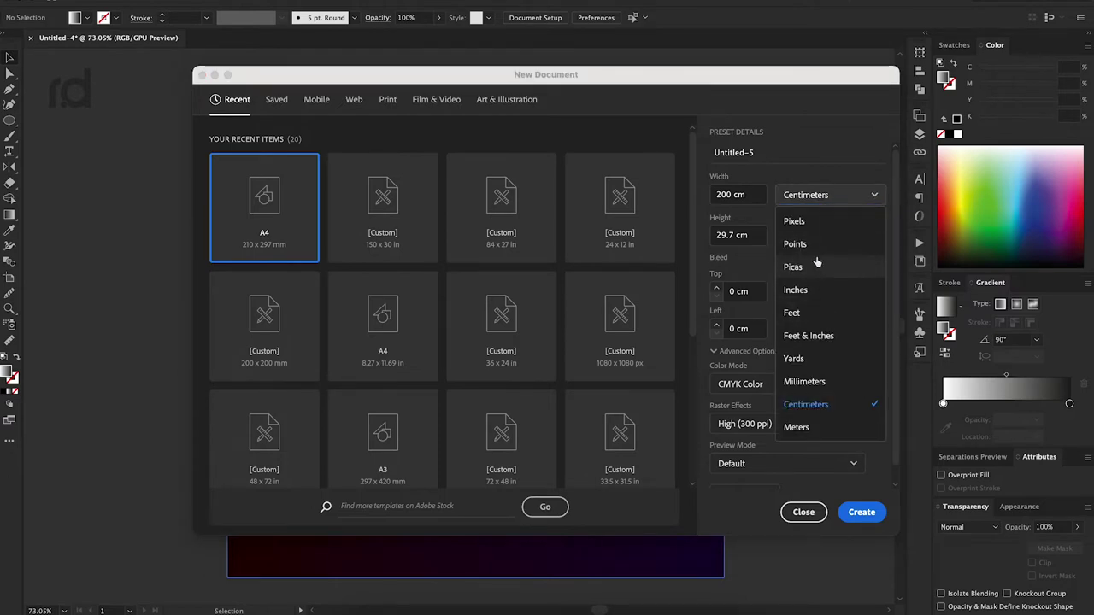
pyautogui.click(816, 224)
pyautogui.click(805, 195)
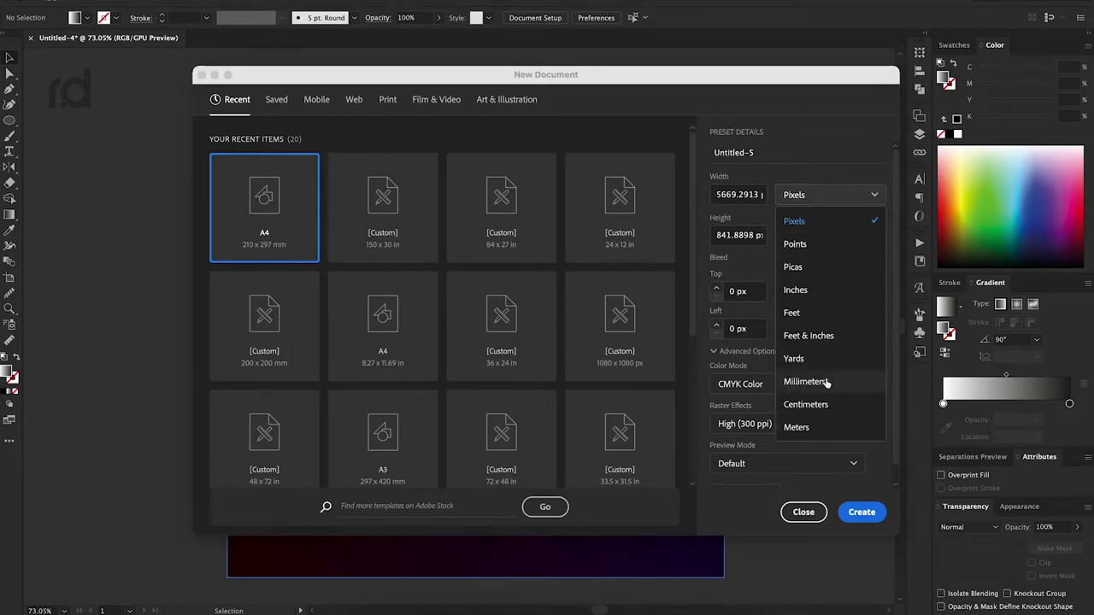
pyautogui.click(826, 381)
# - Create a new document 200 mm wide and 200 mm high in RGB Color mode
pyautogui.tripleClick(734, 195)
pyautogui.write('2')
pyautogui.press('Tab')
pyautogui.write('2')
pyautogui.press('Tab')
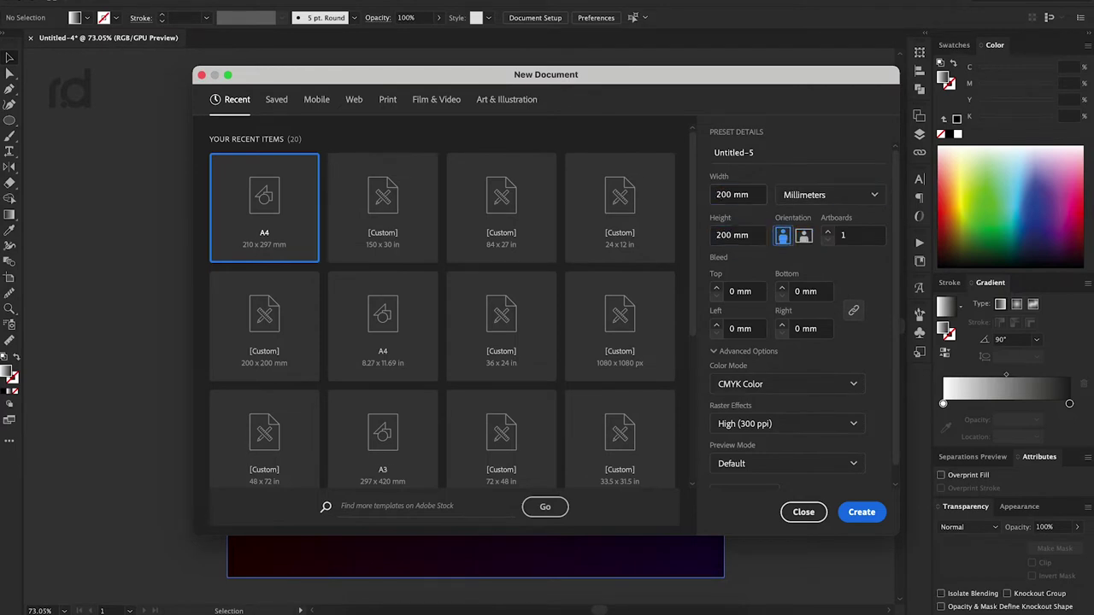
pyautogui.click(749, 385)
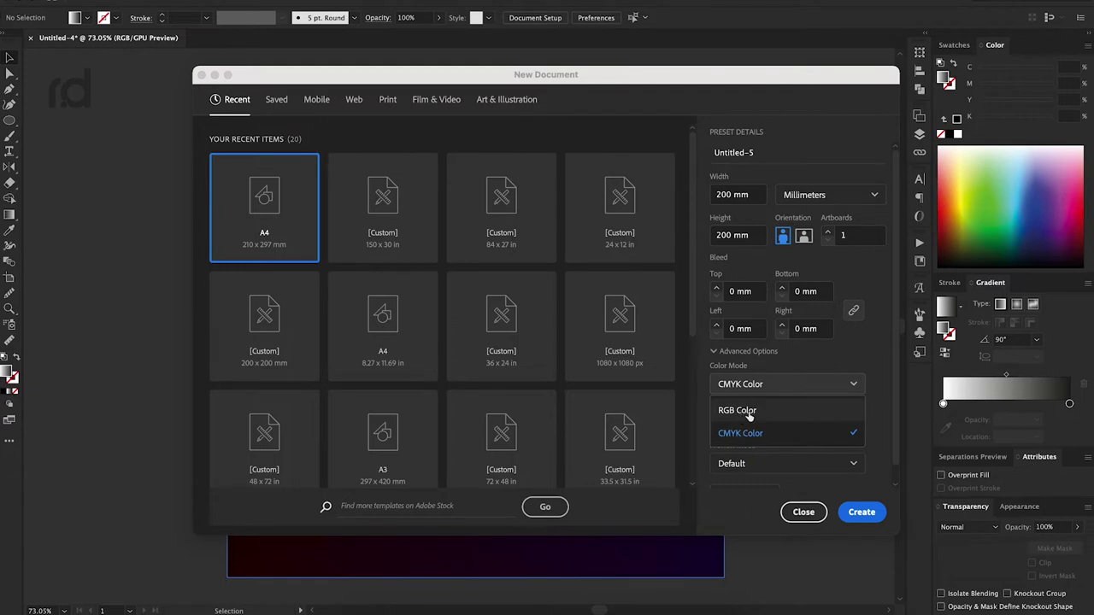
pyautogui.click(738, 411)
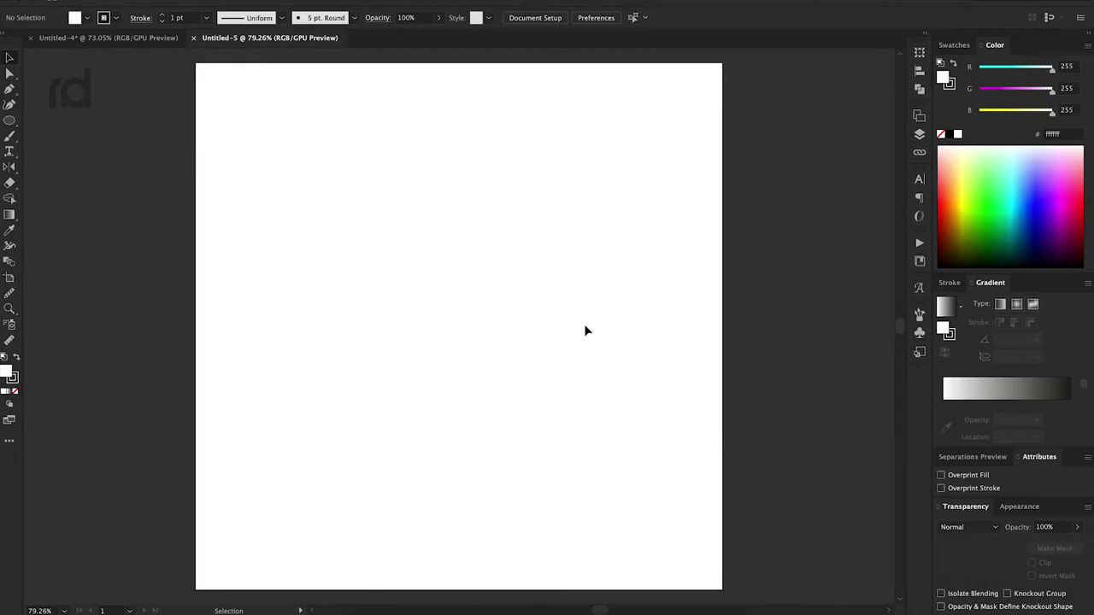
# - Draw a rectangle covering the whole artboard and fill it with the white-to-black linear gradient
pyautogui.click(10, 121)
pyautogui.click(72, 124)
pyautogui.moveTo(196, 62); pyautogui.dragTo(723, 589)
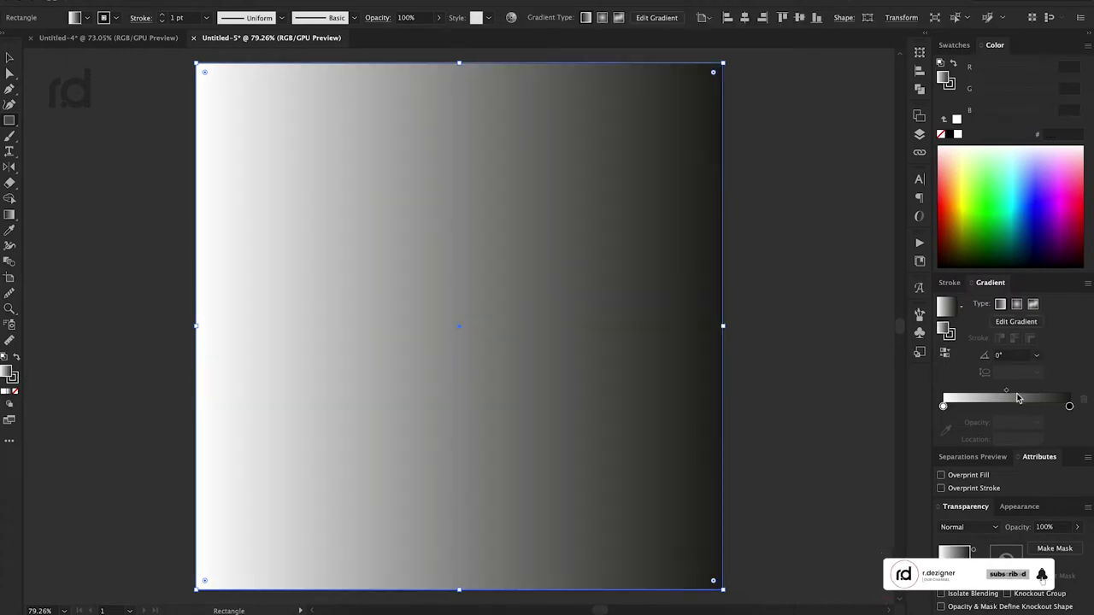
pyautogui.click(1021, 393)
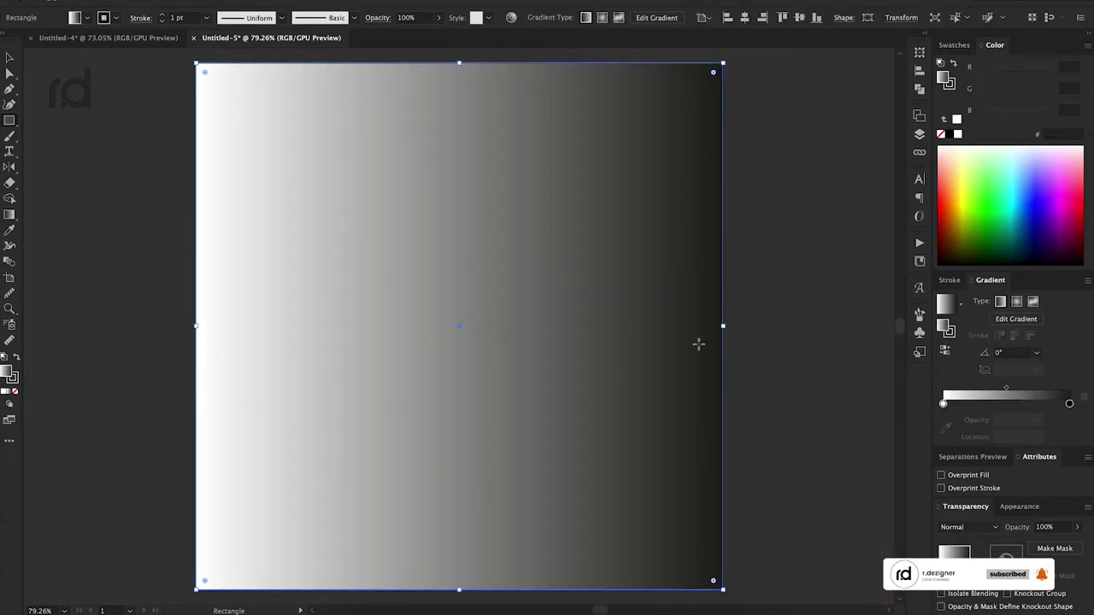
# - Recolour the gradient's right end stop with the purple swatch 951b81, switch its sliders to CMYK and raise black to 77%
pyautogui.press('g')
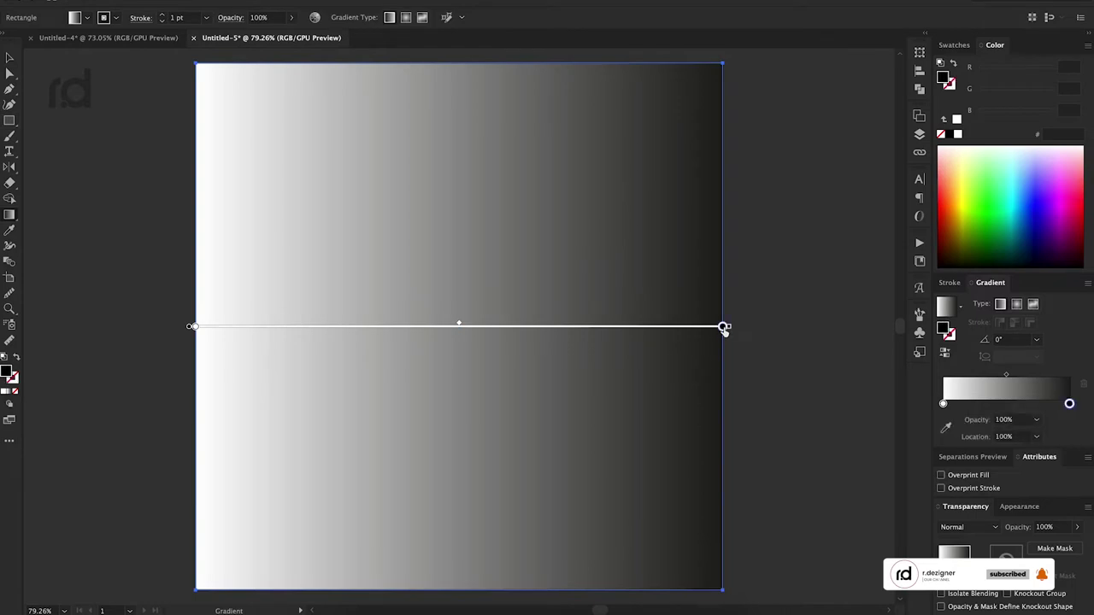
pyautogui.doubleClick(724, 327)
pyautogui.click(554, 396)
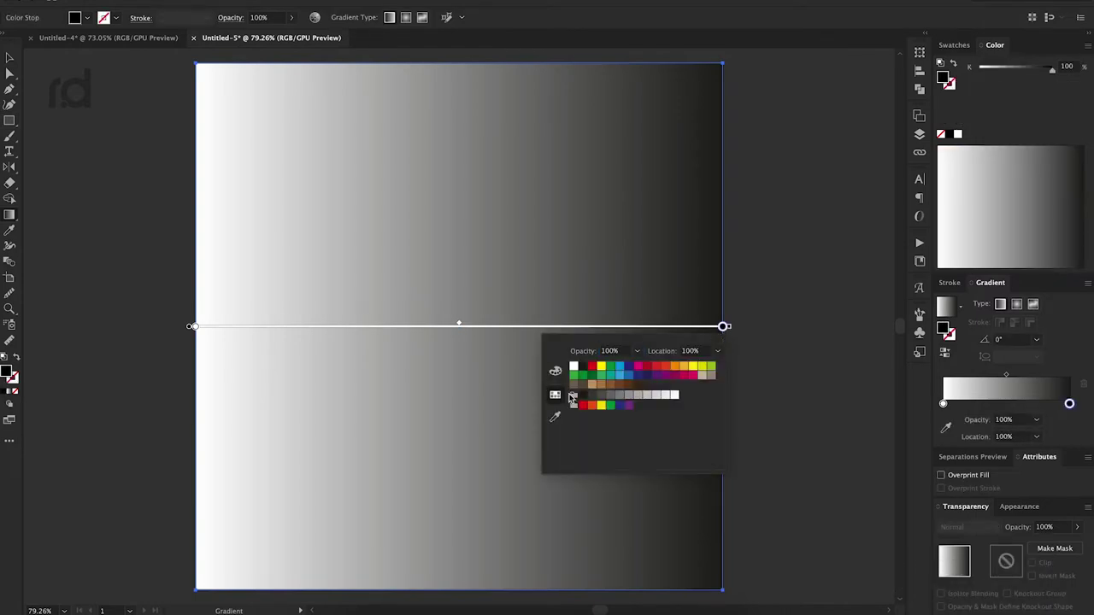
pyautogui.click(665, 376)
pyautogui.click(557, 371)
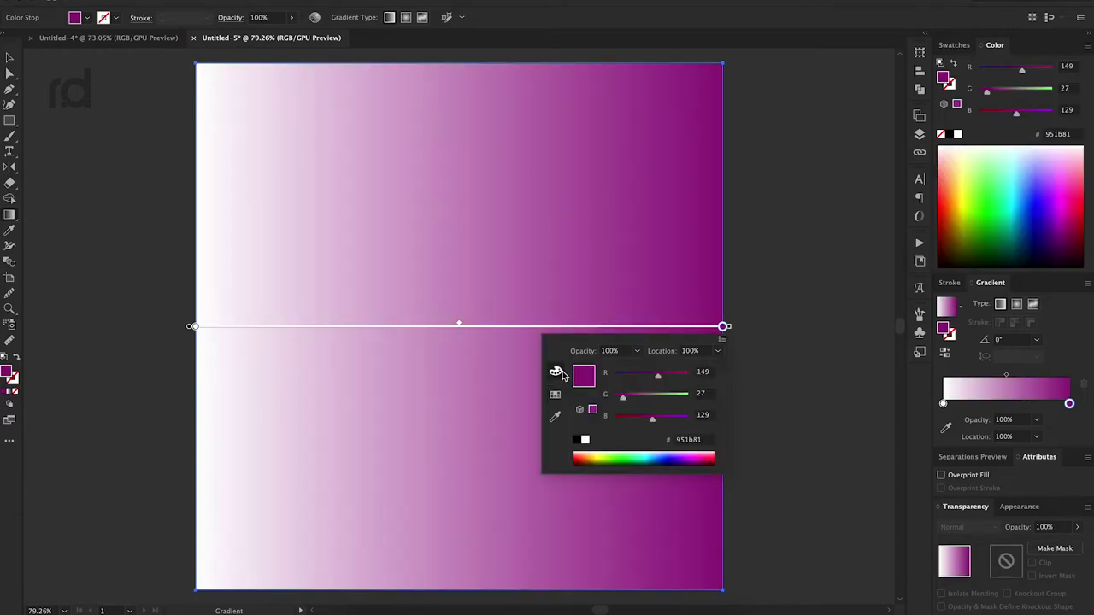
pyautogui.click(722, 340)
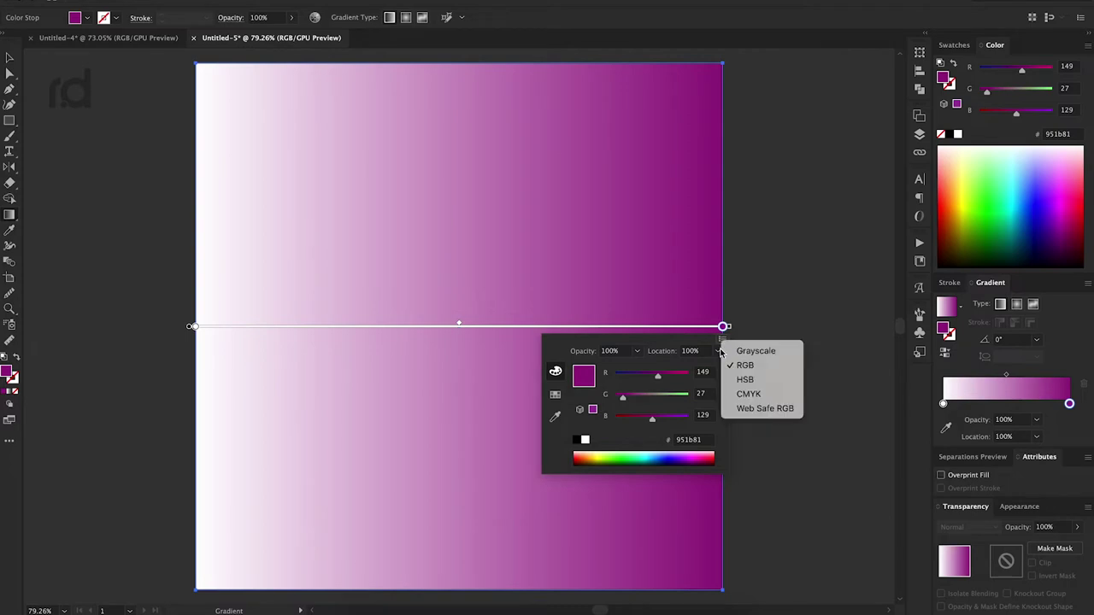
pyautogui.click(737, 393)
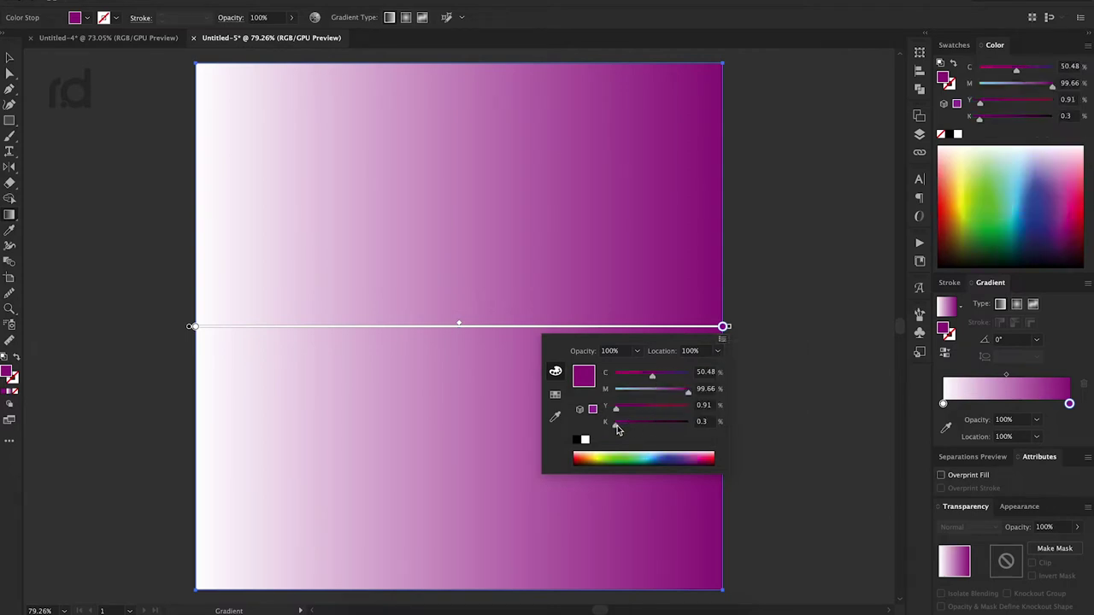
pyautogui.moveTo(617, 432); pyautogui.dragTo(672, 432)
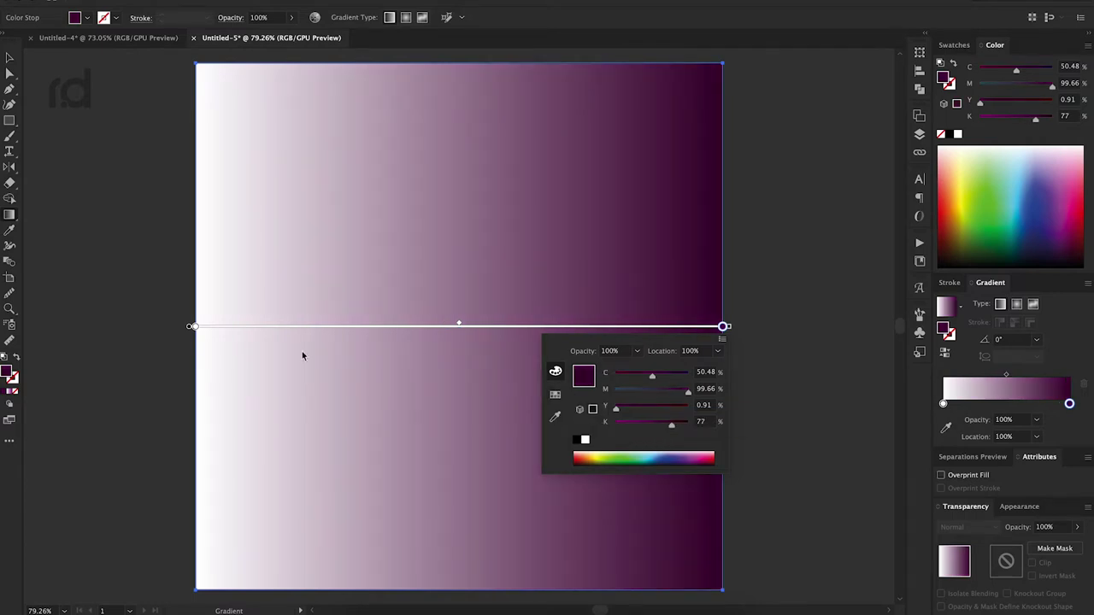
# - Recolour the gradient's left end stop with the CMYK Blue swatch and darken it in CMYK to about 89% black
pyautogui.click(193, 327)
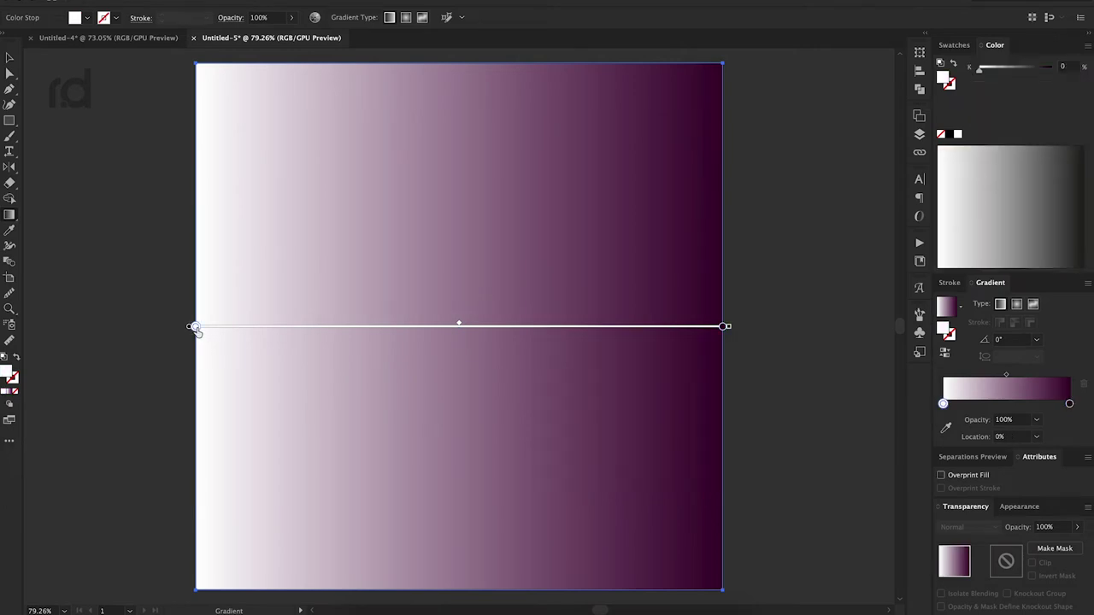
pyautogui.doubleClick(194, 327)
pyautogui.click(28, 394)
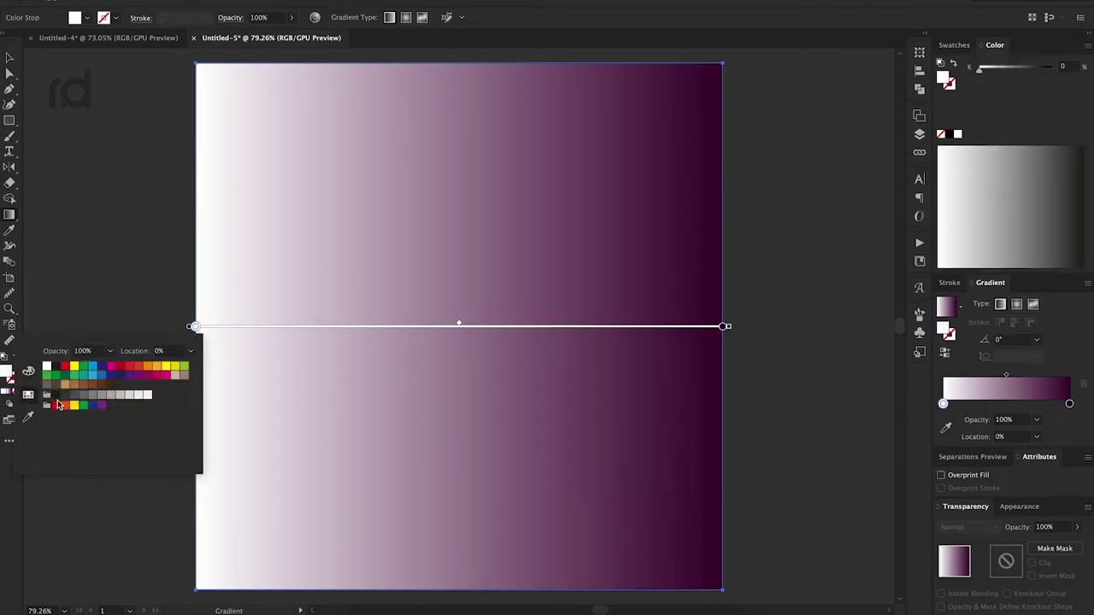
pyautogui.click(102, 369)
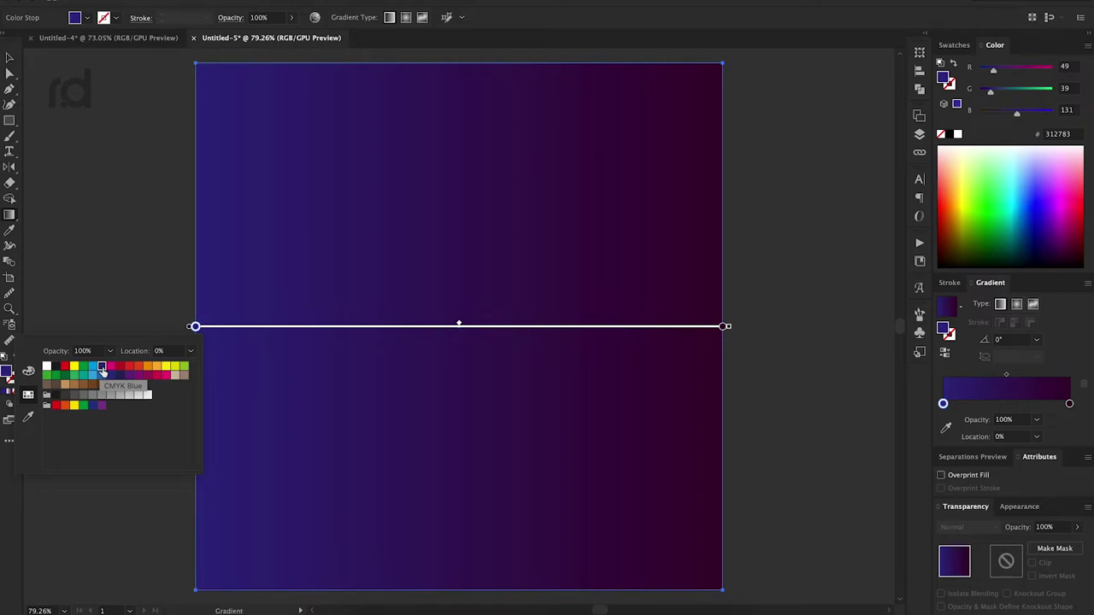
pyautogui.click(28, 372)
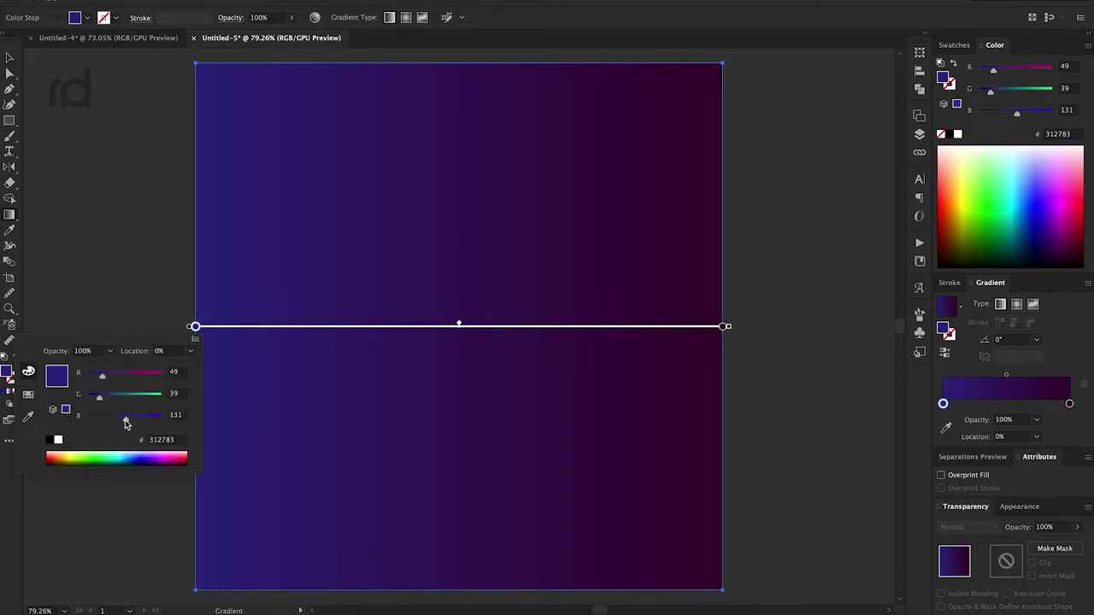
pyautogui.click(195, 339)
pyautogui.click(217, 396)
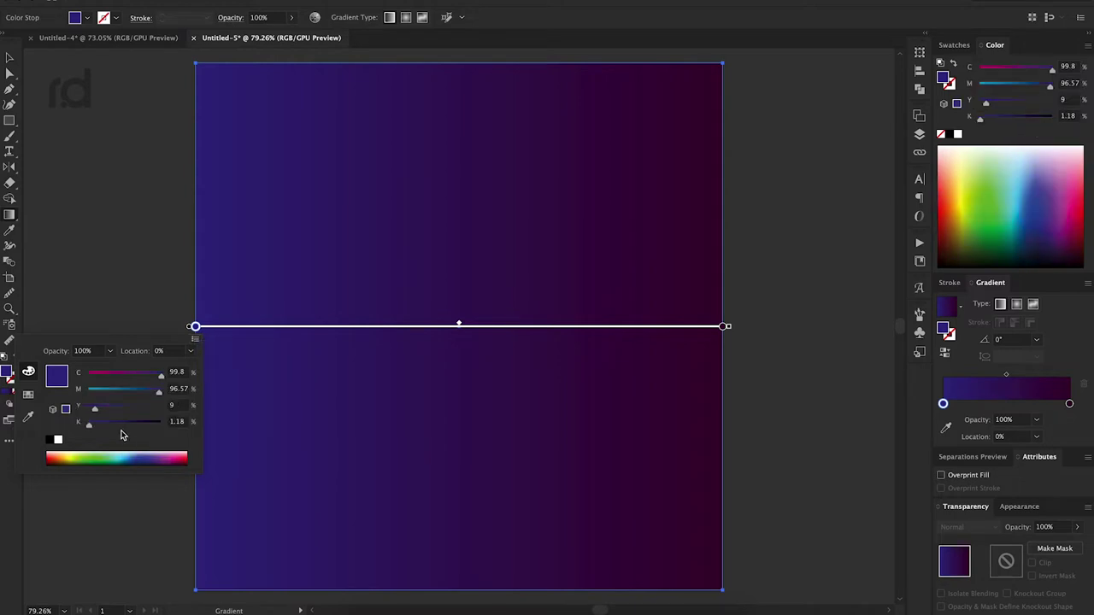
pyautogui.moveTo(93, 431); pyautogui.dragTo(147, 430)
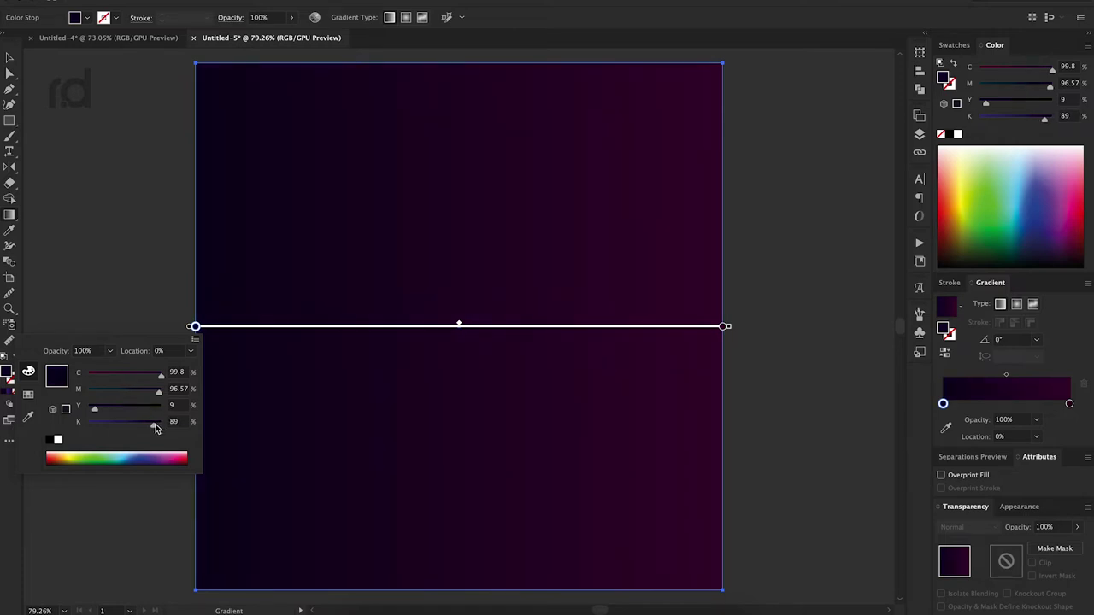
pyautogui.moveTo(155, 427); pyautogui.dragTo(155, 429)
# - Set the black value of the gradient's right end stop to 70% and deselect the background rectangle
pyautogui.click(723, 328)
pyautogui.doubleClick(723, 328)
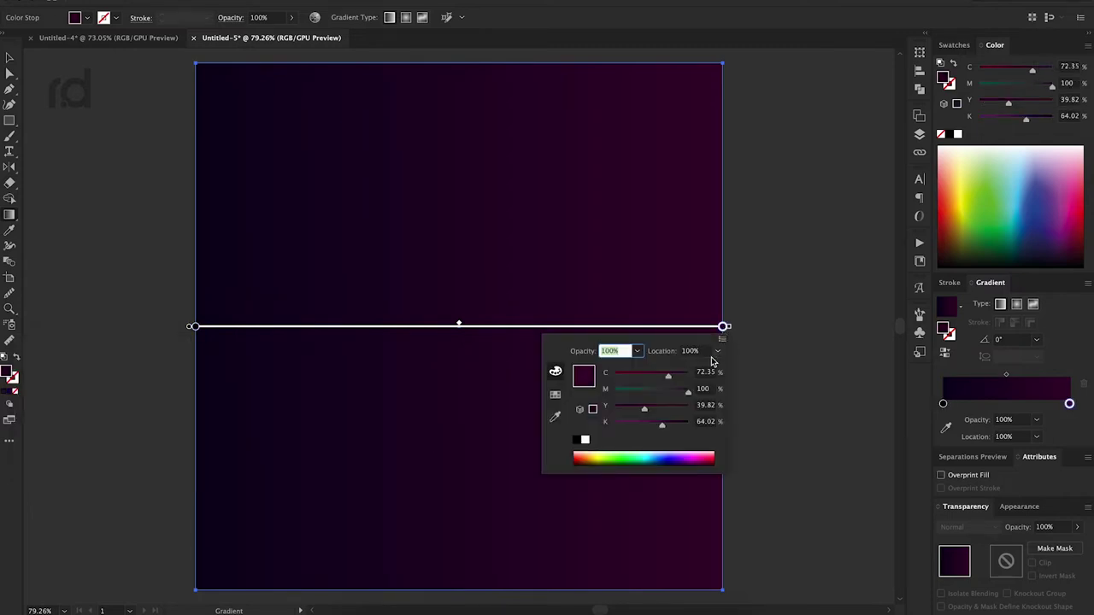
pyautogui.moveTo(664, 430); pyautogui.dragTo(667, 432)
pyautogui.click(809, 293)
pyautogui.press('v')
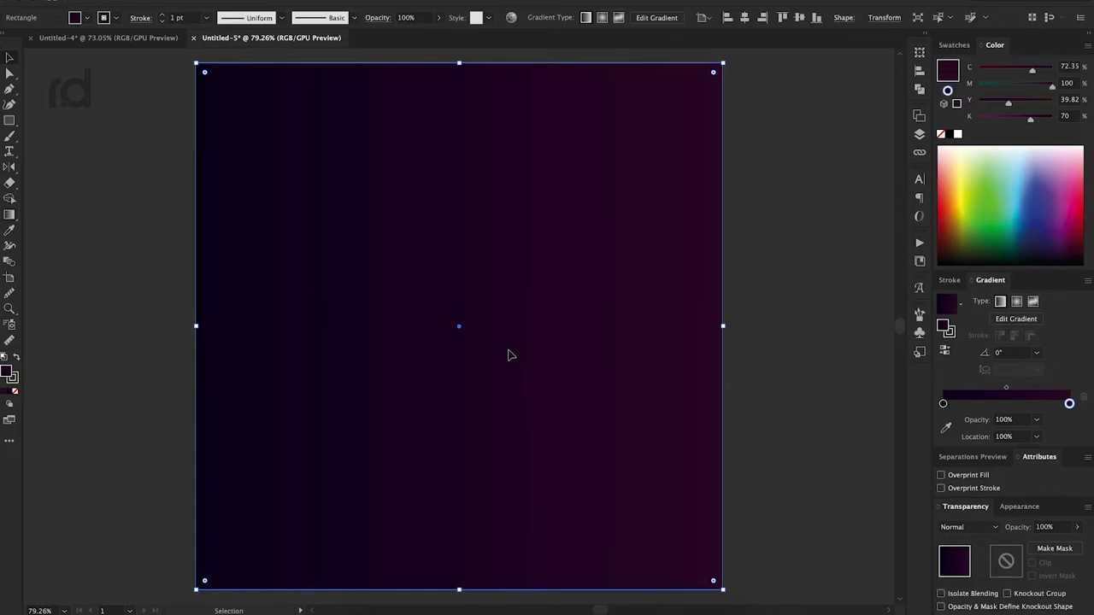
pyautogui.click(798, 365)
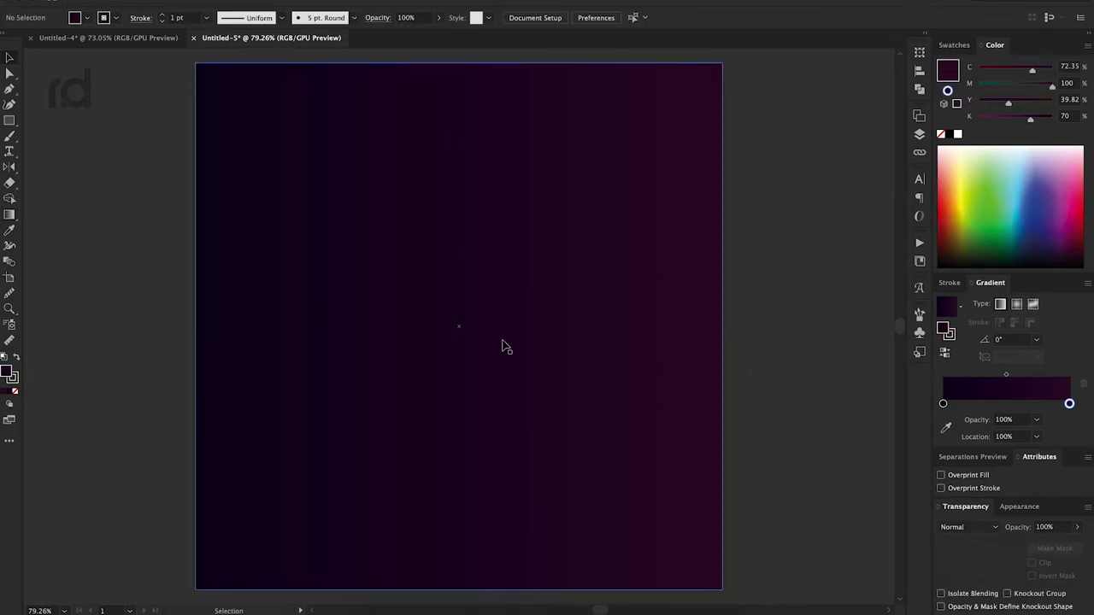
# - Draw a circle about 77 mm in diameter near the artboard's centre and align it horizontally to the centre
pyautogui.press('l')
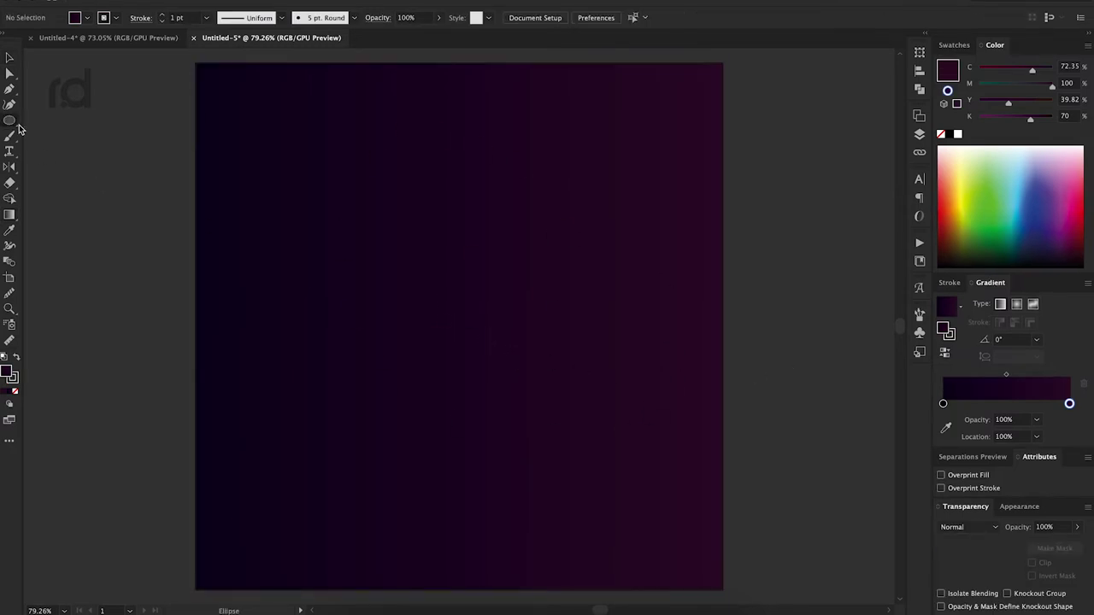
pyautogui.moveTo(447, 326); pyautogui.dragTo(515, 418)
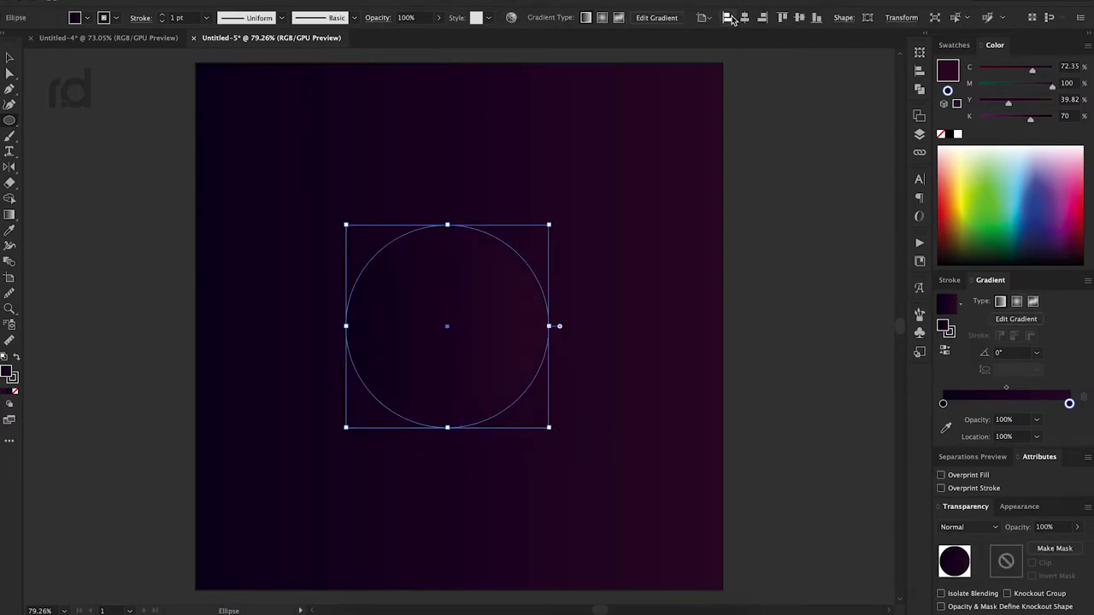
pyautogui.click(745, 17)
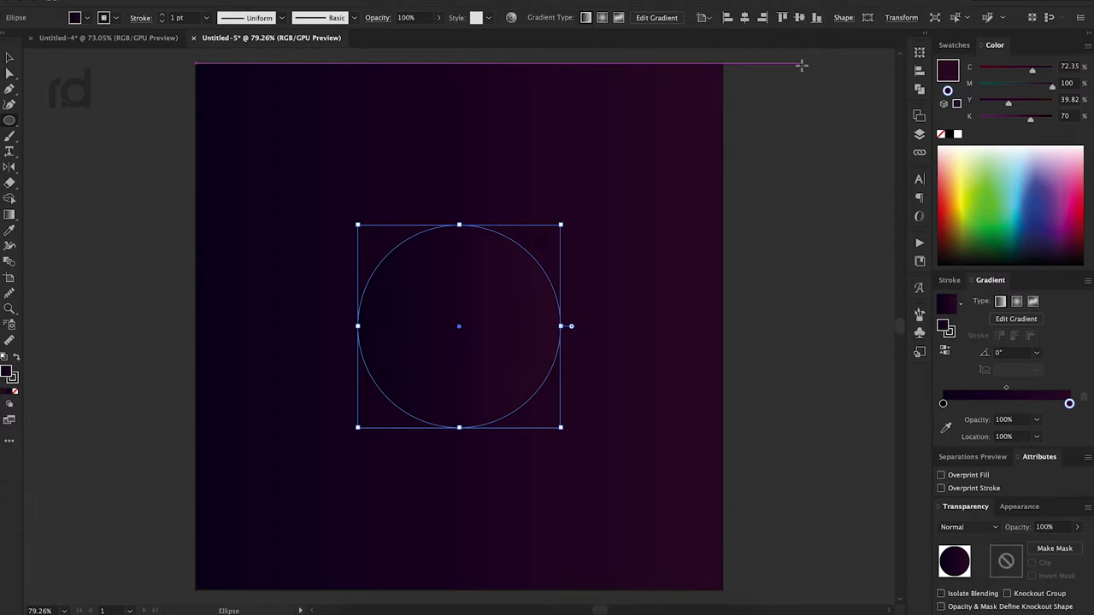
# - Give the circle a white stroke and remove its fill
pyautogui.click(14, 379)
pyautogui.click(957, 134)
pyautogui.click(14, 390)
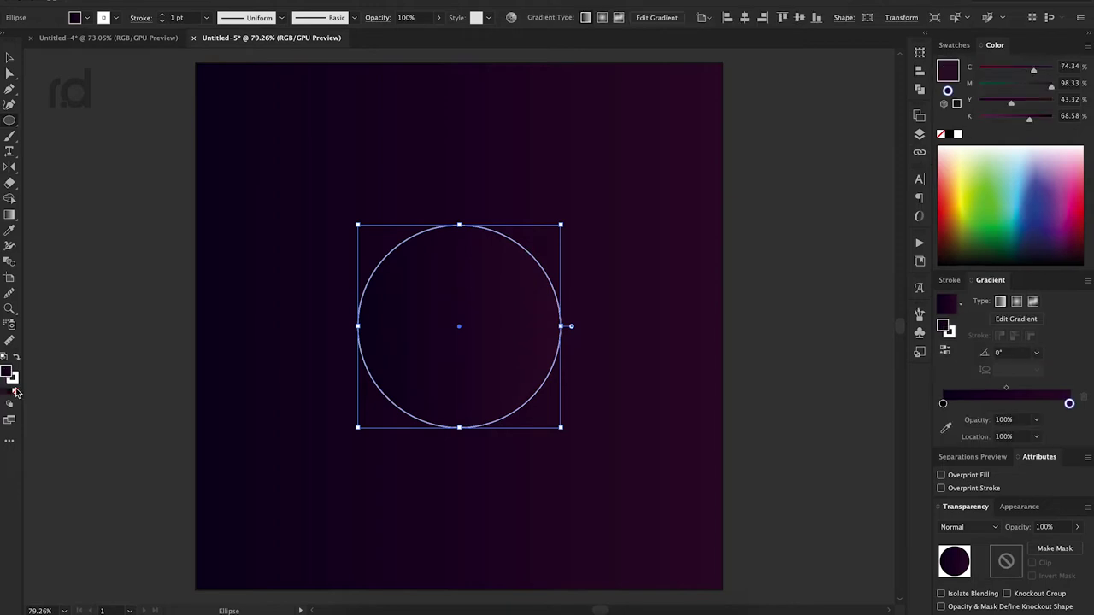
pyautogui.click(15, 394)
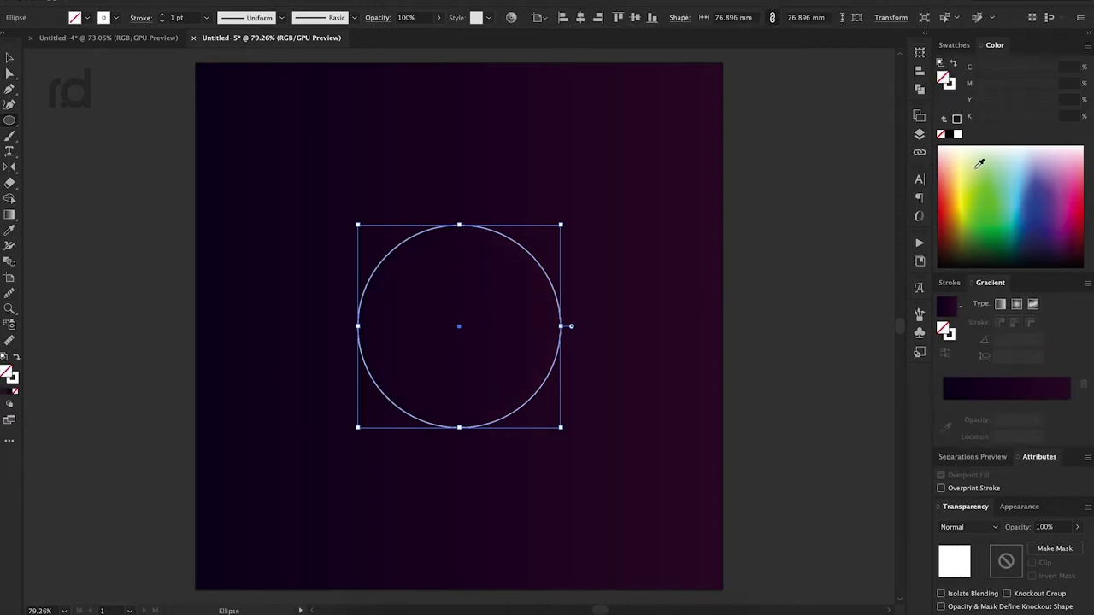
# - Set the circle's stroke weight to 9 pt
pyautogui.click(949, 282)
pyautogui.click(986, 247)
pyautogui.click(987, 247)
pyautogui.click(986, 247)
pyautogui.click(987, 246)
pyautogui.click(987, 247)
pyautogui.click(987, 247)
pyautogui.click(987, 247)
pyautogui.click(987, 247)
pyautogui.click(987, 247)
pyautogui.click(986, 254)
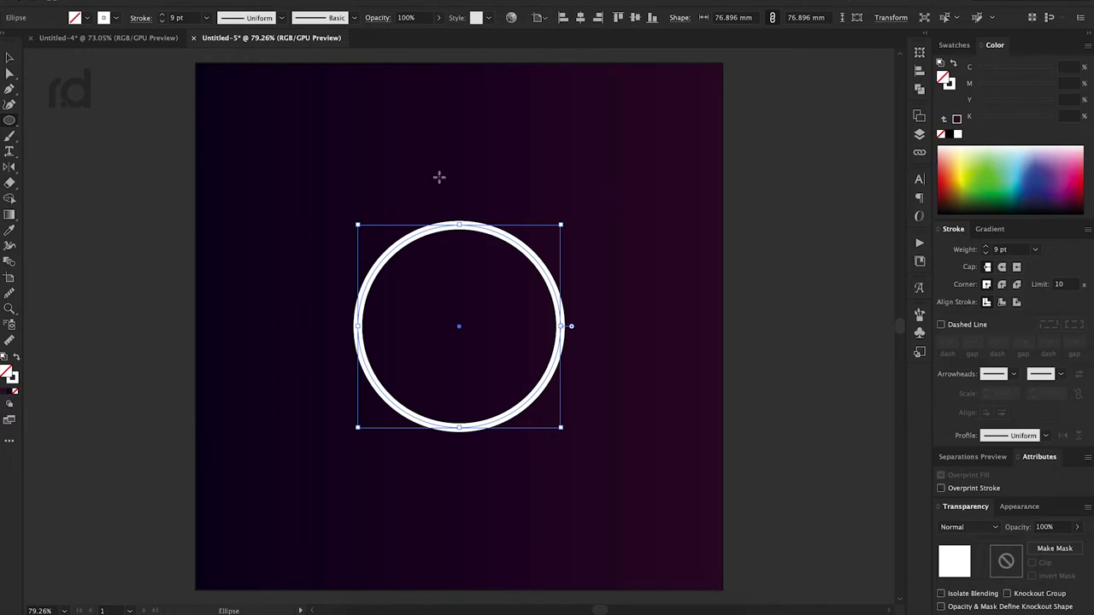
# - Expand the circle's white stroke into a filled ring shape
pyautogui.click(158, 1)
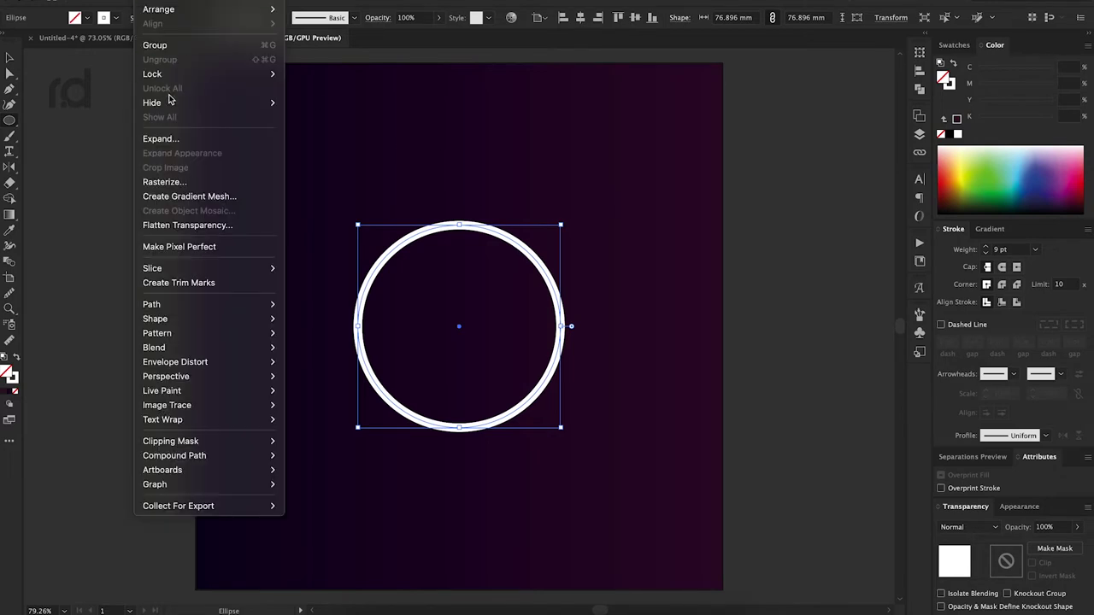
pyautogui.click(173, 139)
pyautogui.click(581, 384)
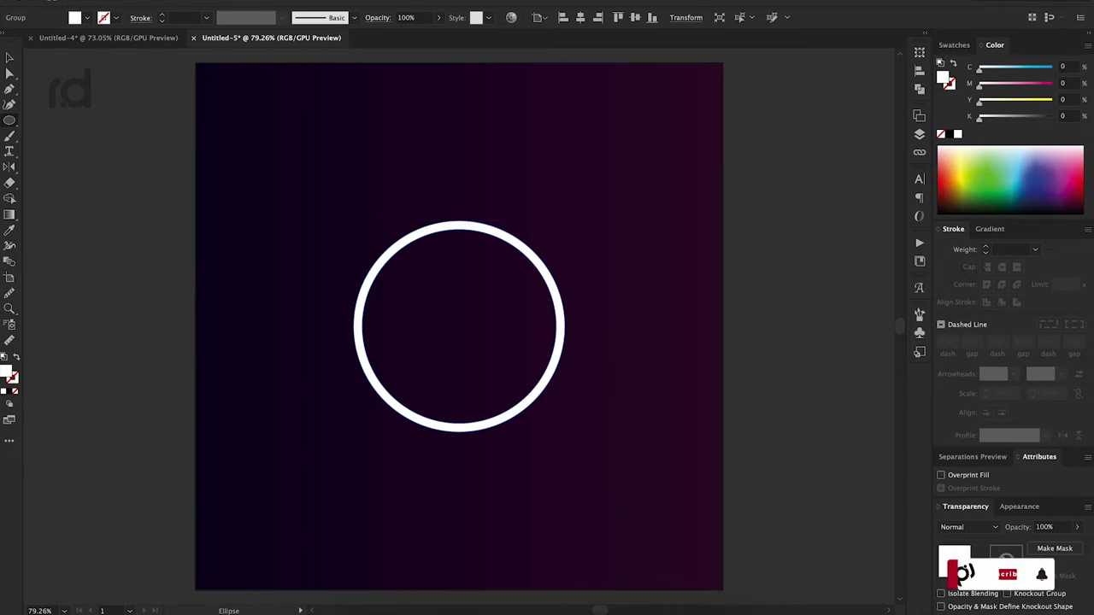
# - Offset the white ring's path by 7 mm with mitre joins to create a wider ring around it
pyautogui.click(158, 2)
pyautogui.moveTo(179, 305)
pyautogui.click(331, 357)
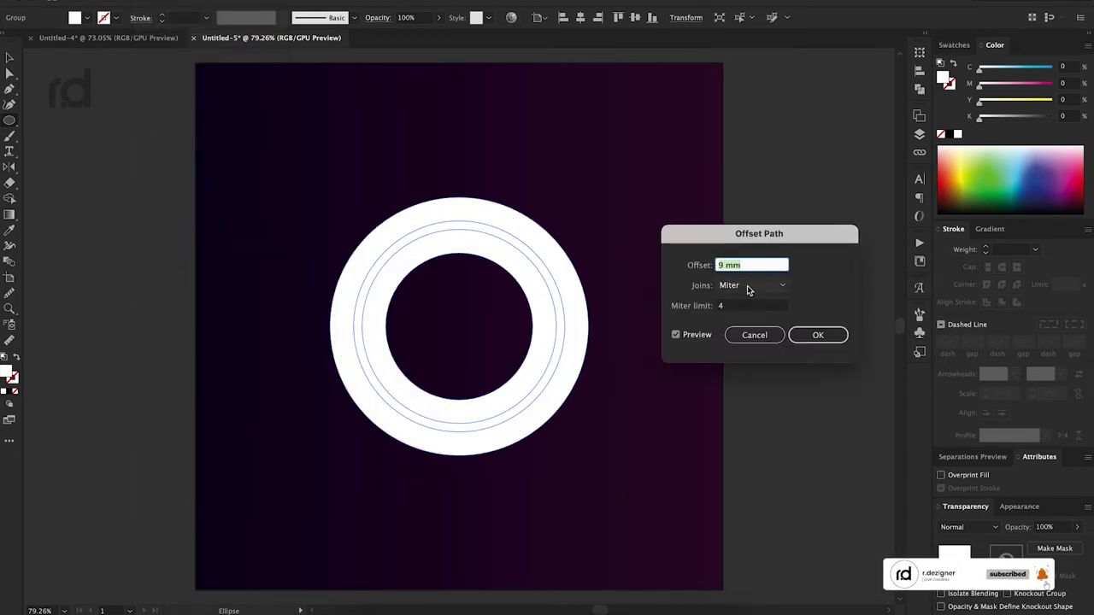
pyautogui.press('Down')
pyautogui.press('Down')
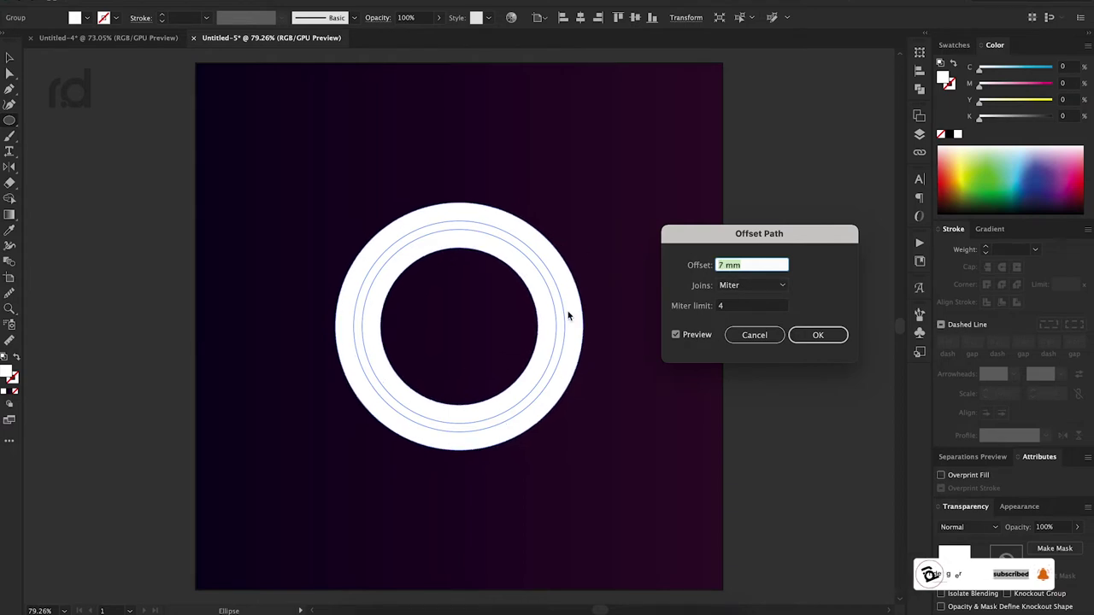
pyautogui.click(805, 341)
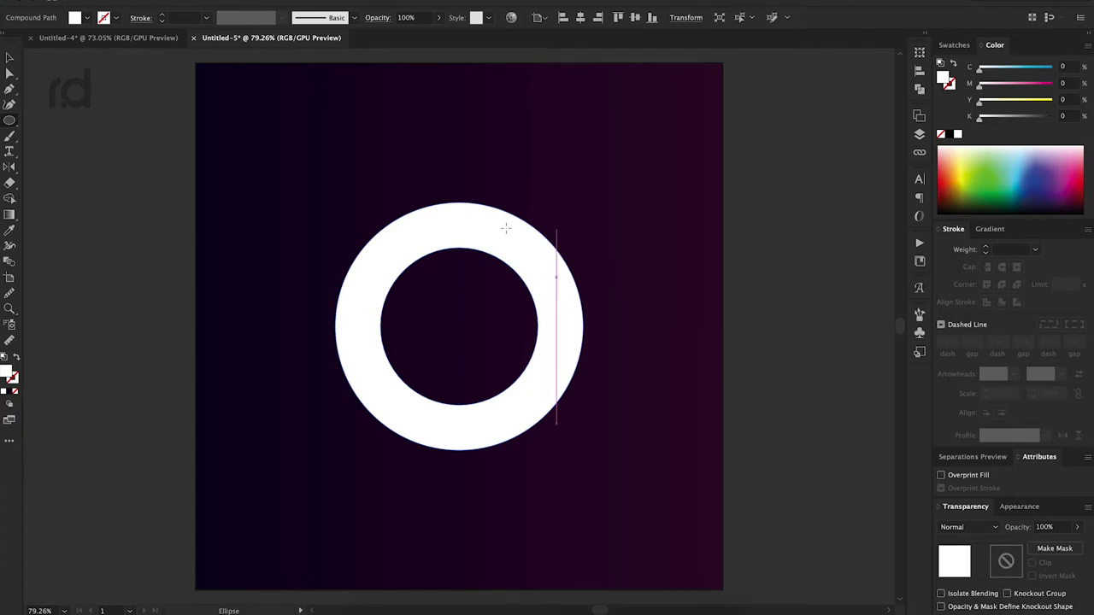
# - Fill the wider offset ring with black and deselect it
pyautogui.hotkey('ctrl', 'shift', 'a')
pyautogui.click(948, 135)
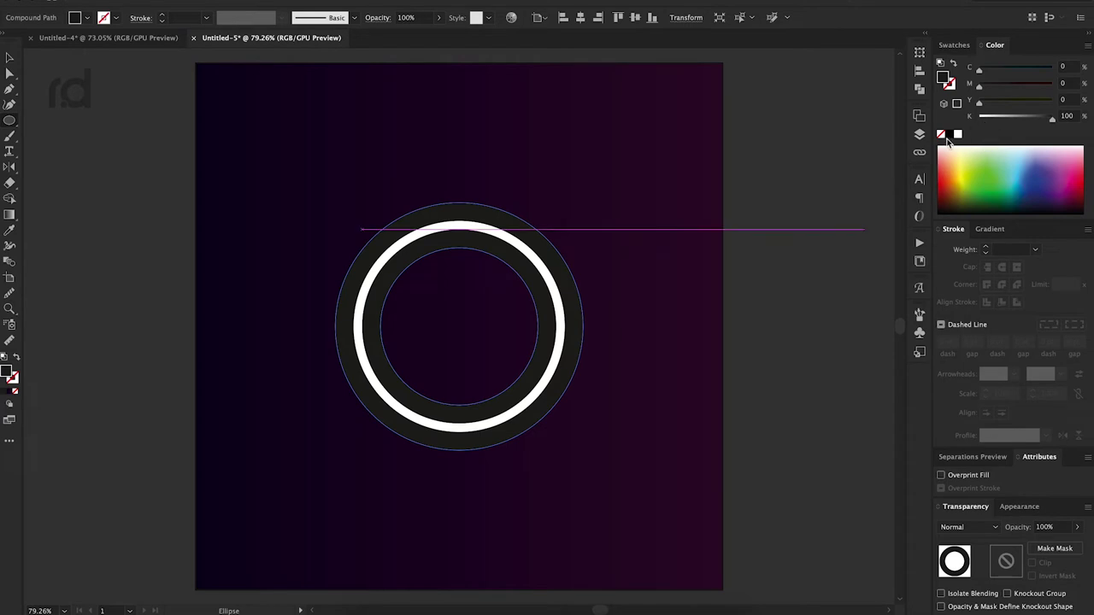
pyautogui.press('v')
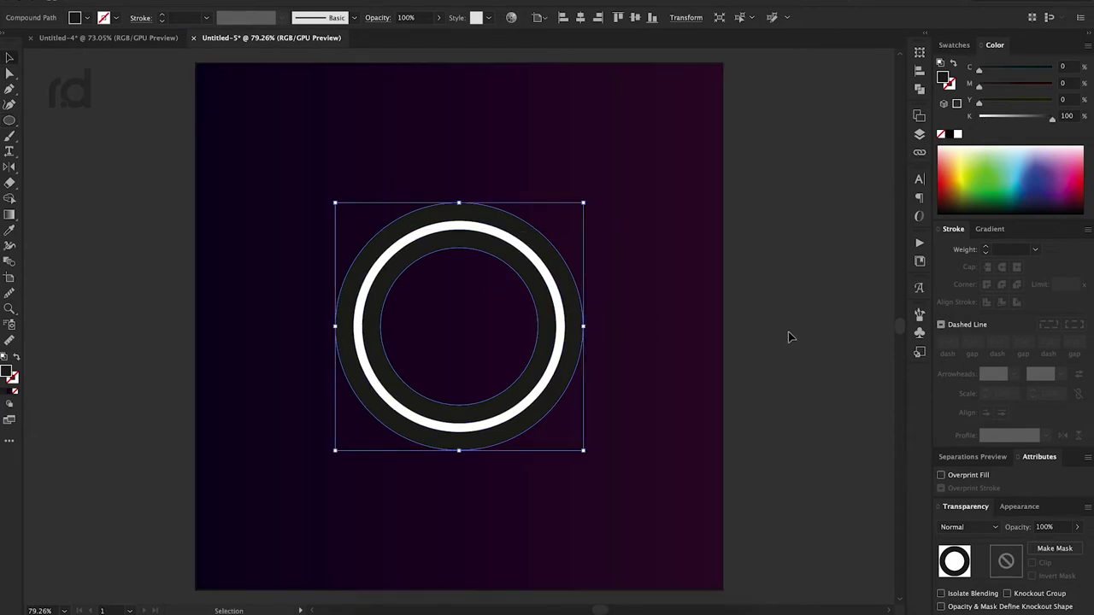
pyautogui.click(789, 335)
# - Try to blend the white ring with the black ring using the Blend tool, and undo it
pyautogui.moveTo(775, 282); pyautogui.dragTo(538, 317)
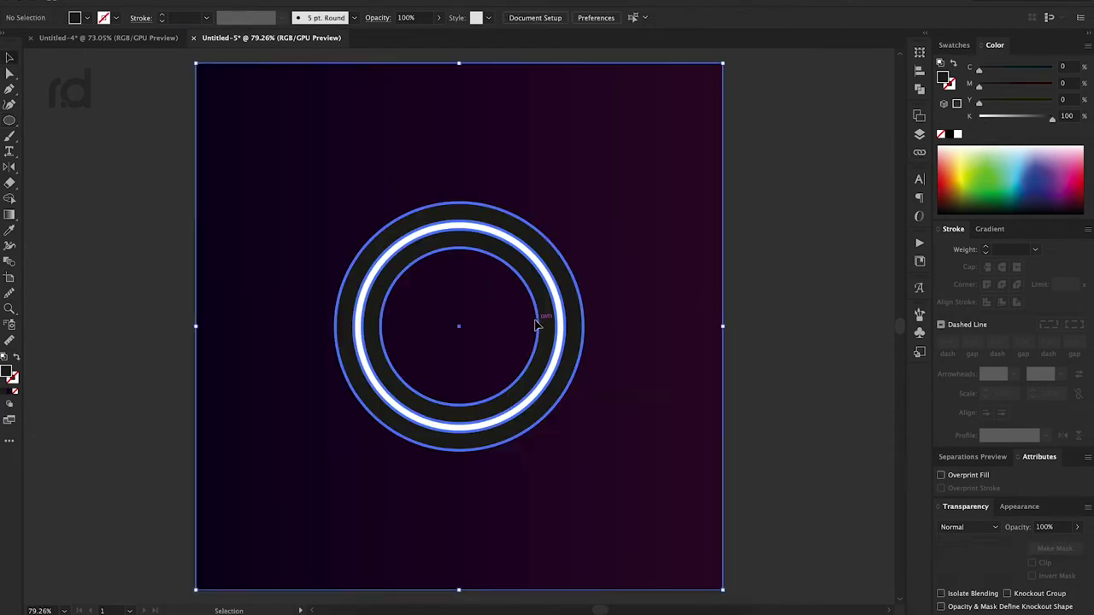
pyautogui.keyDown('shift'); pyautogui.click(637, 348); pyautogui.keyUp('shift')
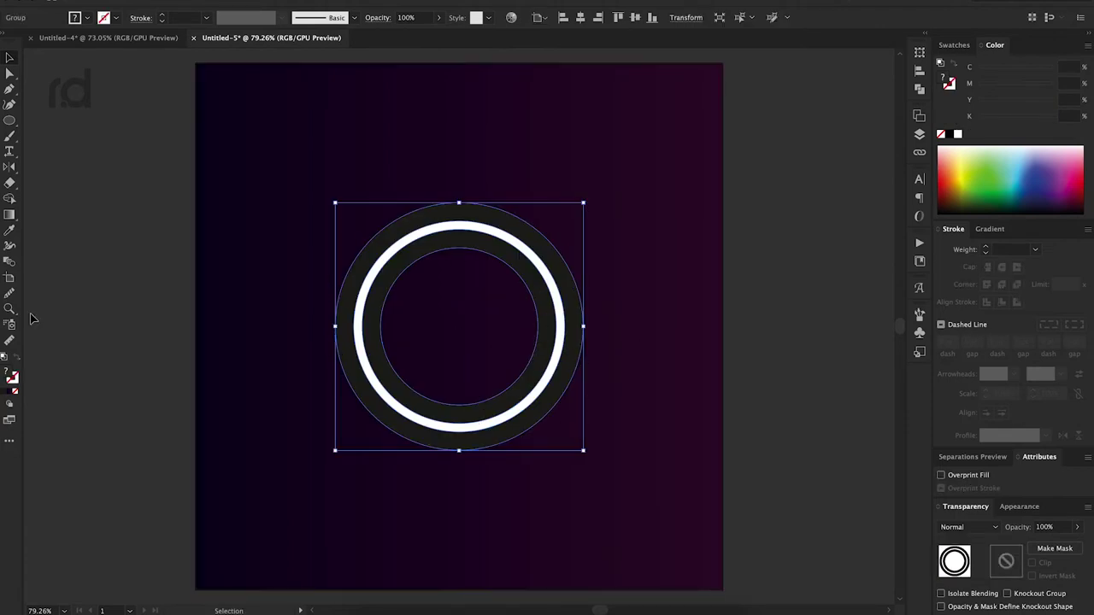
pyautogui.click(8, 263)
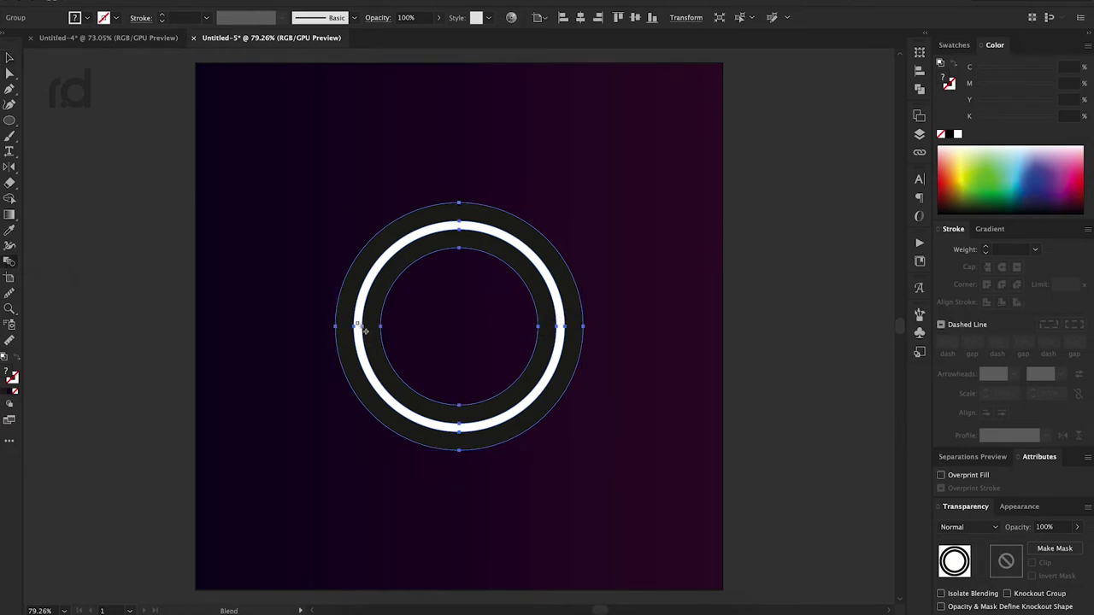
pyautogui.click(381, 325)
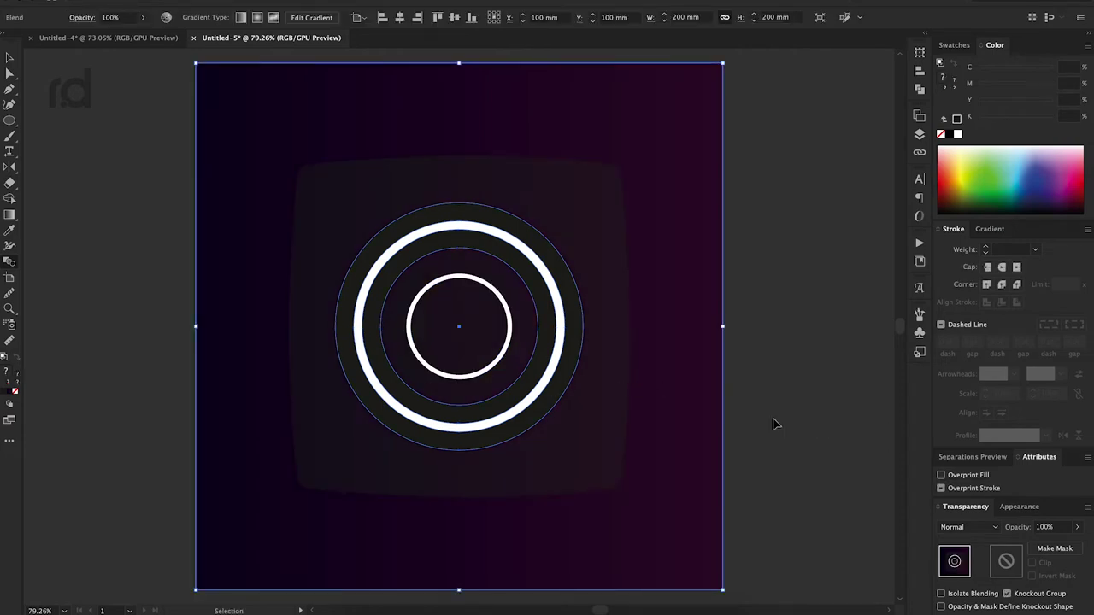
pyautogui.hotkey('ctrl', 'z')
pyautogui.press('v')
pyautogui.click(741, 413)
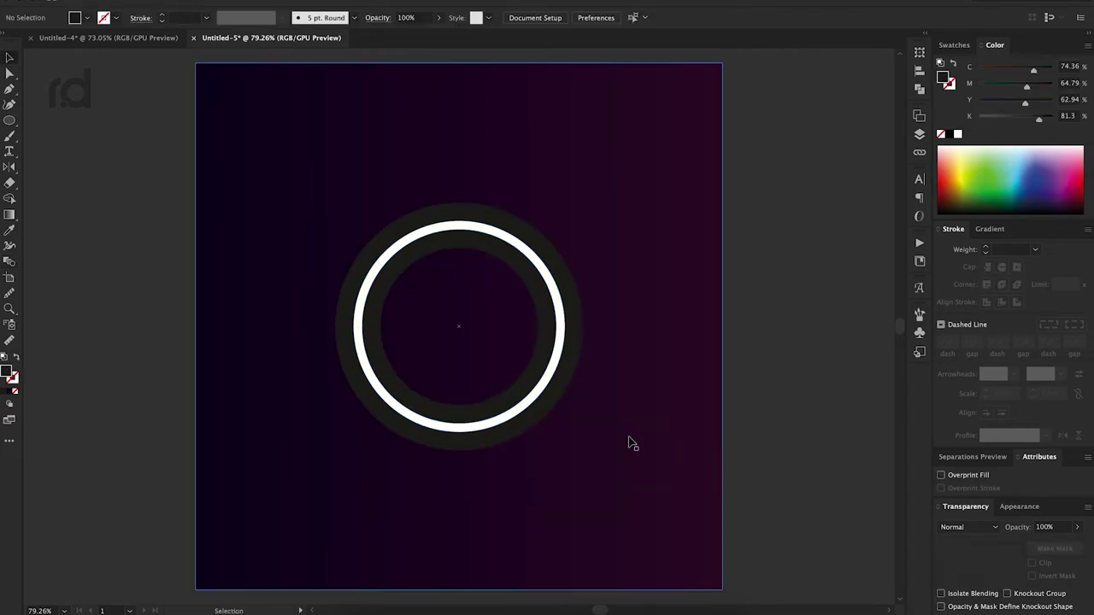
# - Ungroup the two rings, select both and blend the white ring with the black ring into a soft-edged band
pyautogui.click(524, 414)
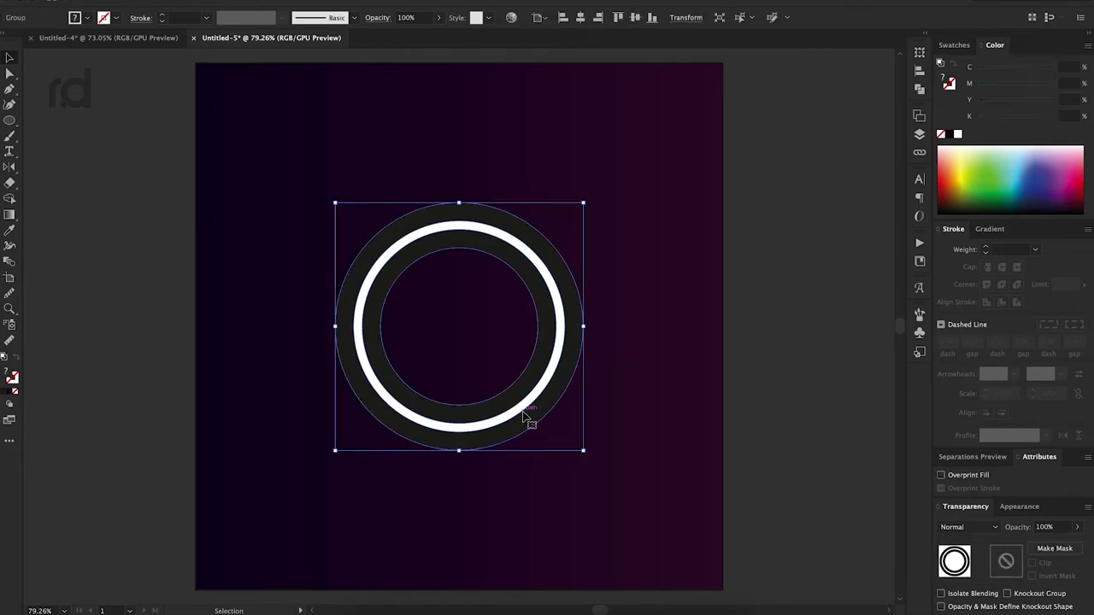
pyautogui.click(810, 378)
pyautogui.click(521, 416)
pyautogui.keyDown('shift'); pyautogui.click(518, 423); pyautogui.keyUp('shift')
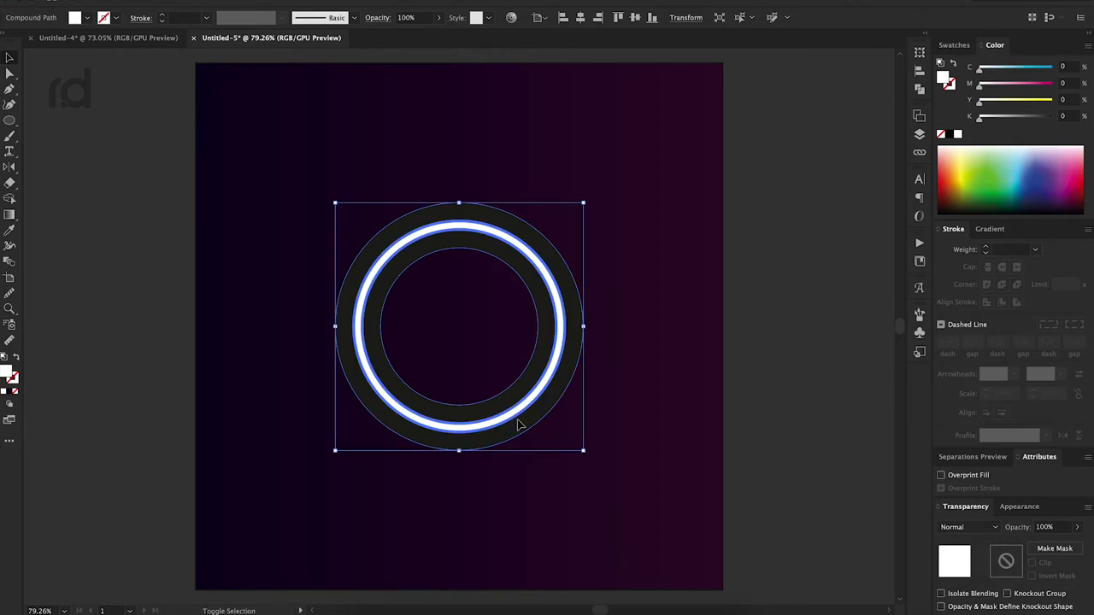
pyautogui.click(8, 261)
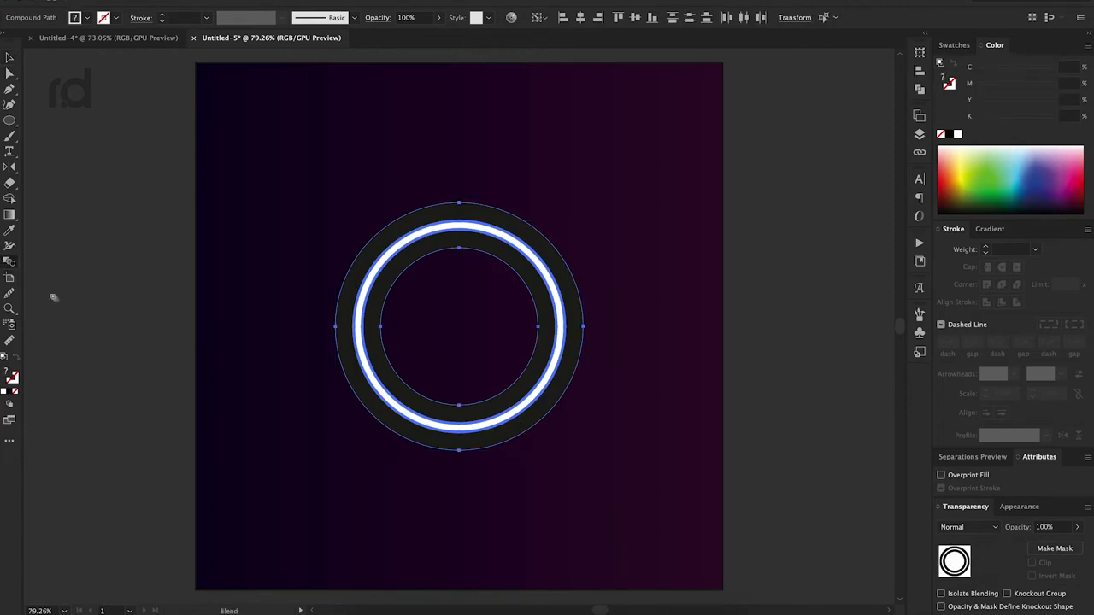
pyautogui.click(367, 361)
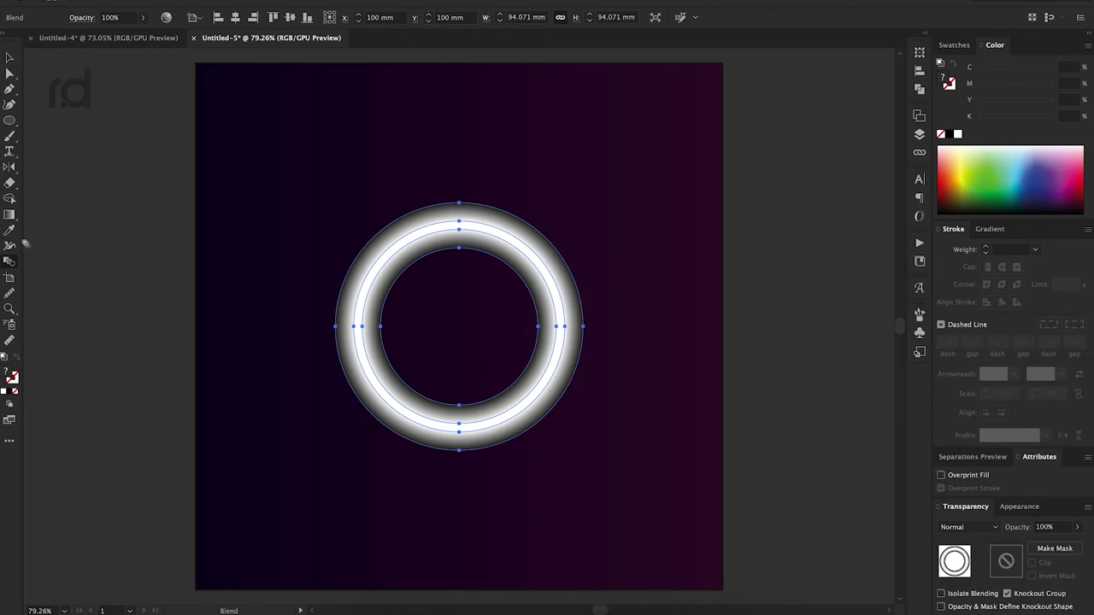
pyautogui.press('v')
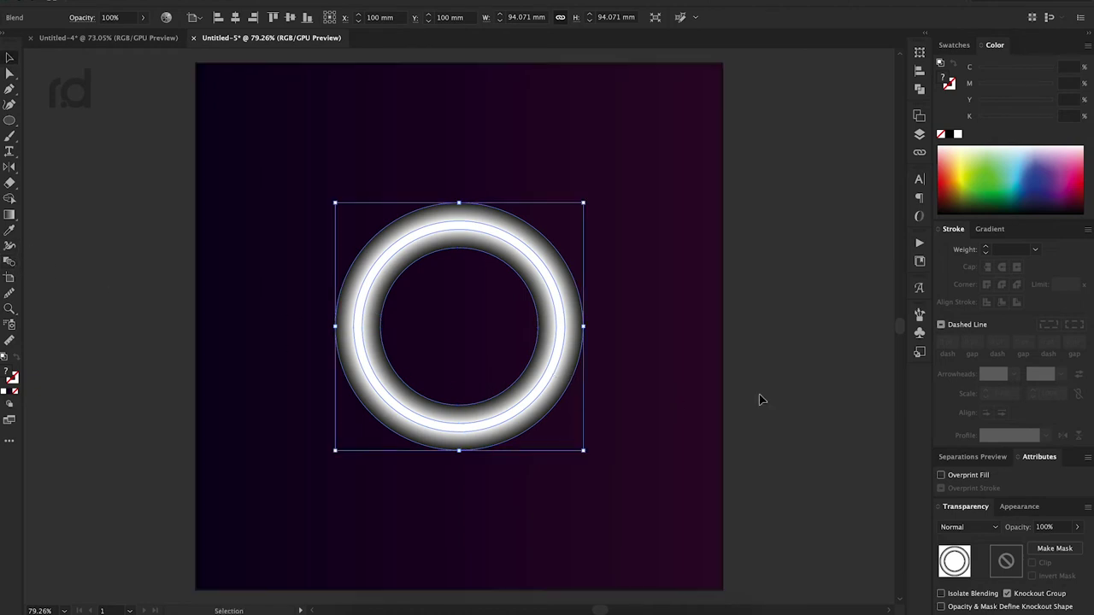
pyautogui.click(739, 416)
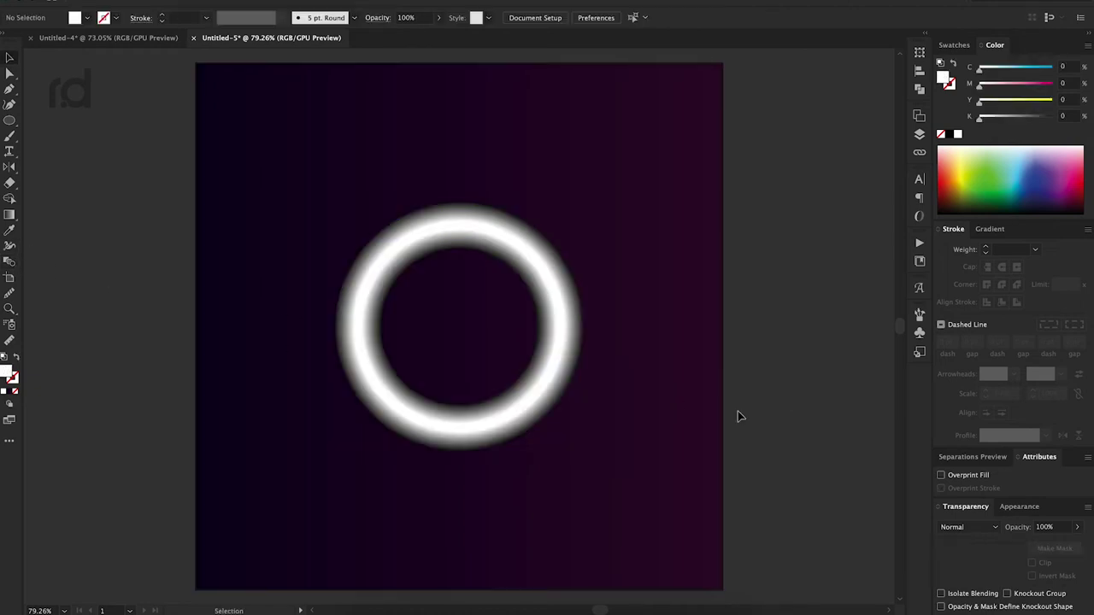
# - Set the blended ring's blending mode to Color Dodge and deselect it
pyautogui.click(527, 411)
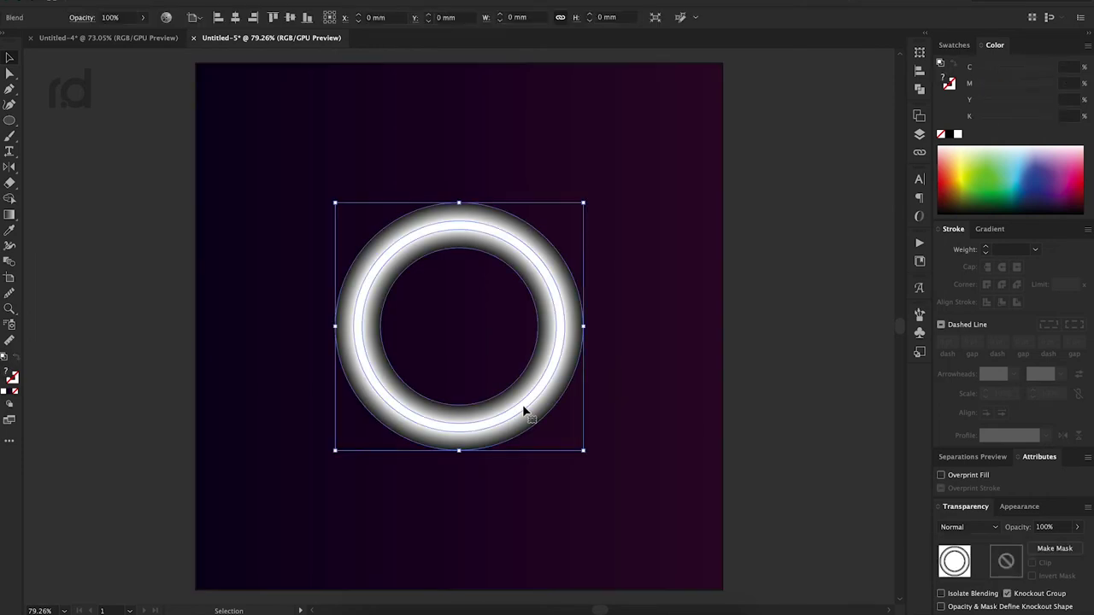
pyautogui.click(979, 528)
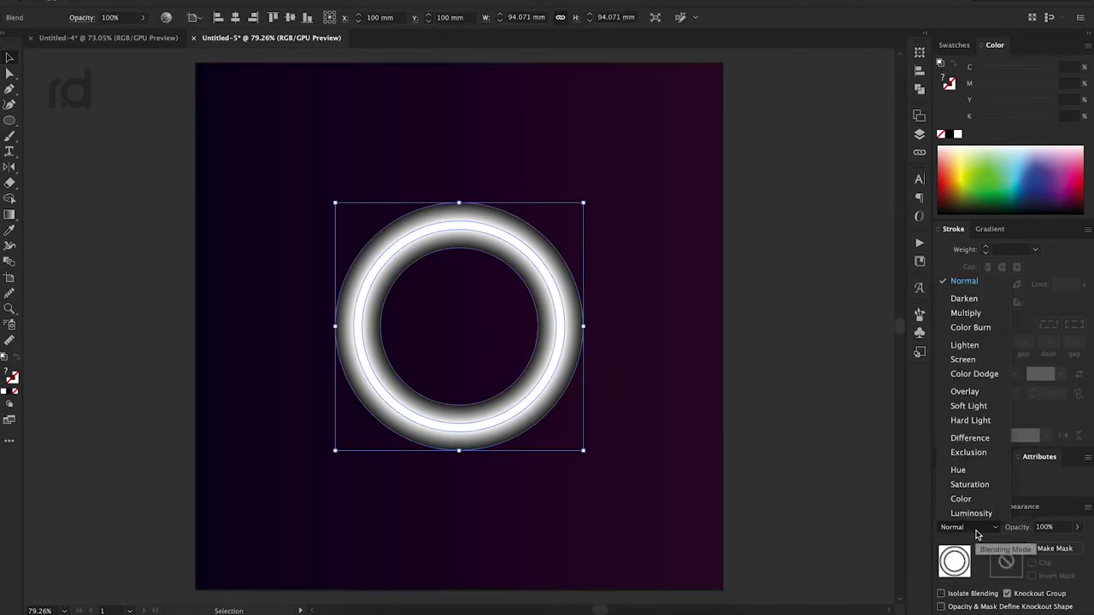
pyautogui.click(969, 373)
pyautogui.click(813, 359)
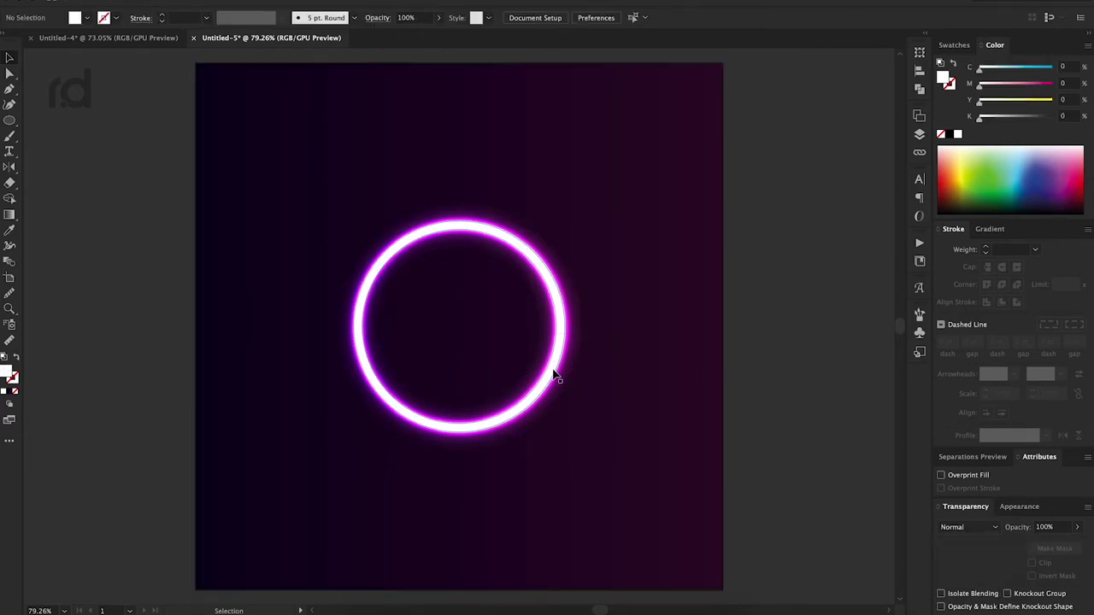
# - Draw a circle about 30 mm wide above the ring's left side and fill it with the White, Black gradient set to radial
pyautogui.press('l')
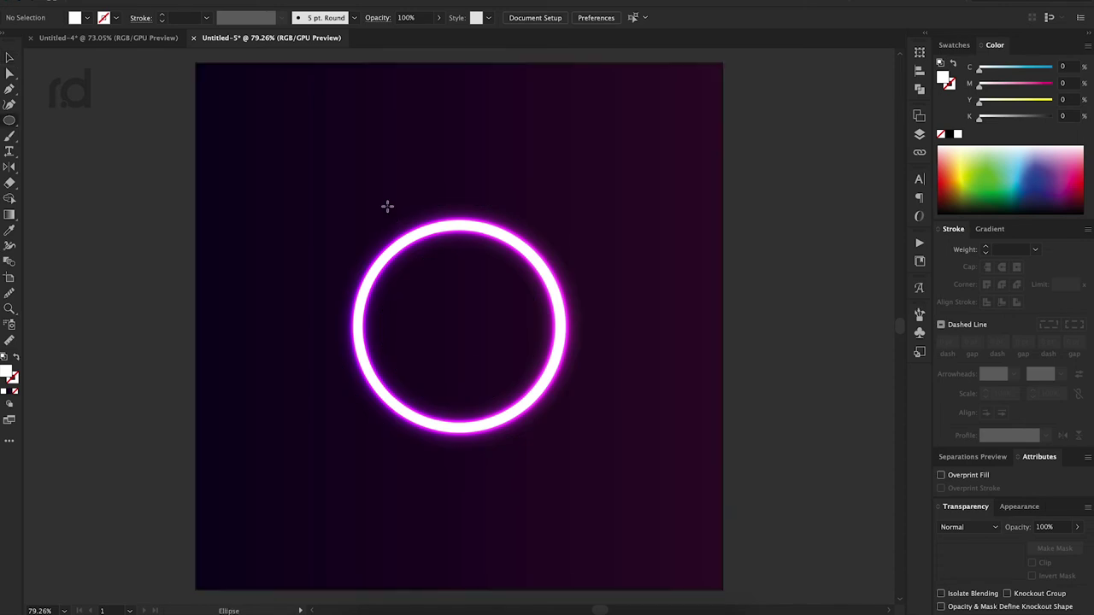
pyautogui.moveTo(362, 181); pyautogui.dragTo(401, 220)
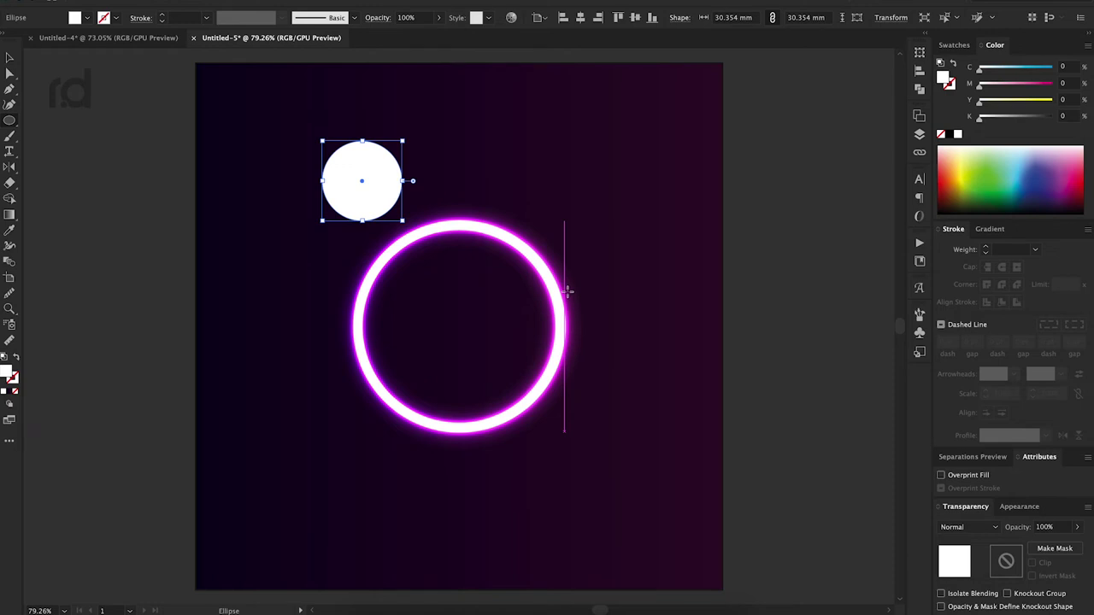
pyautogui.click(988, 230)
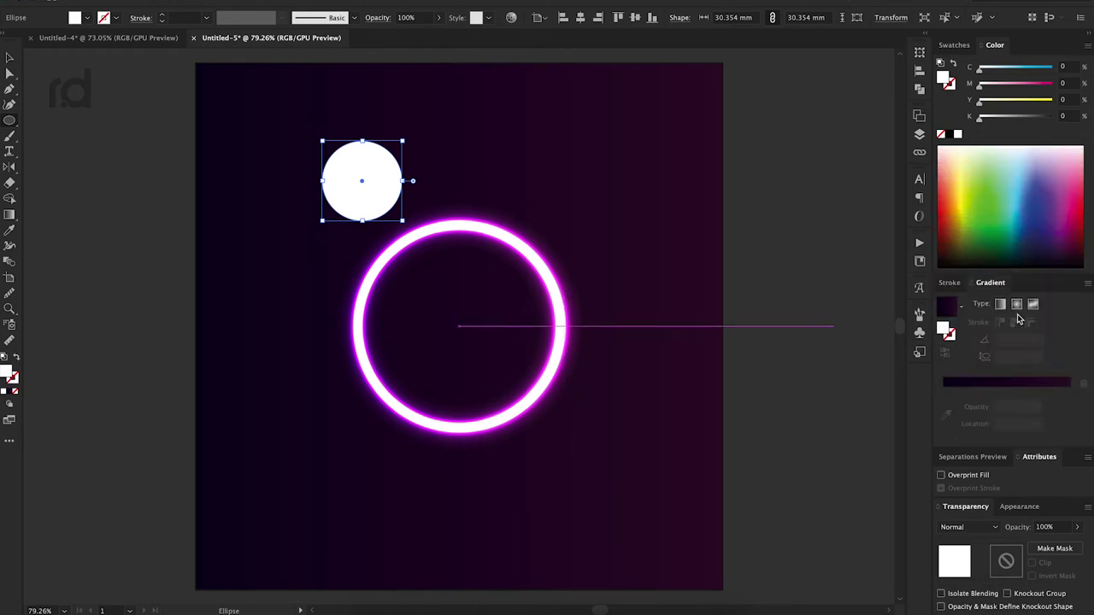
pyautogui.click(961, 305)
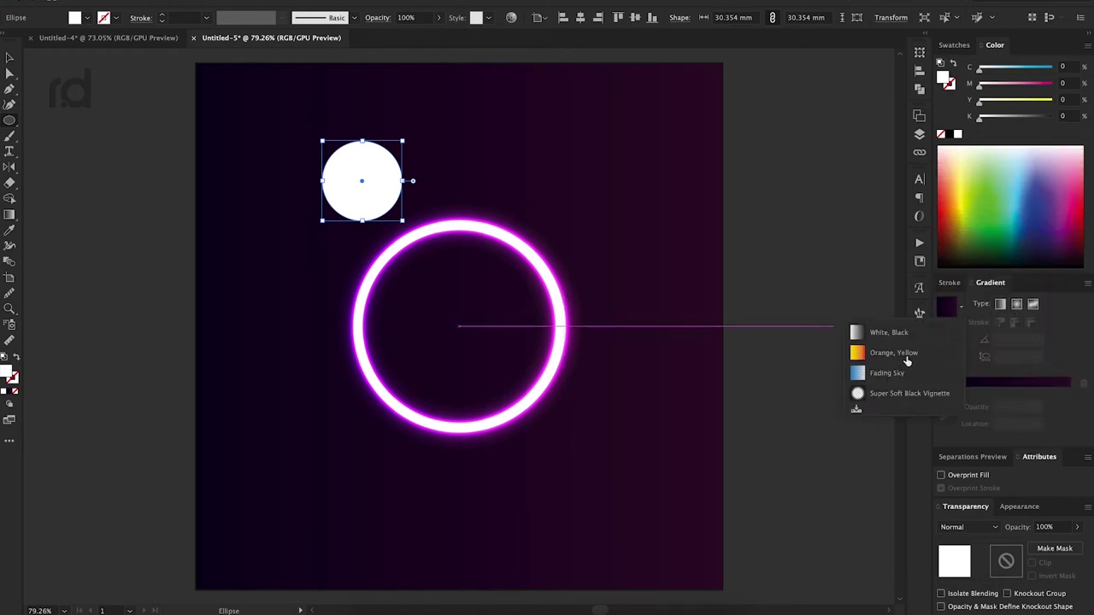
pyautogui.click(876, 336)
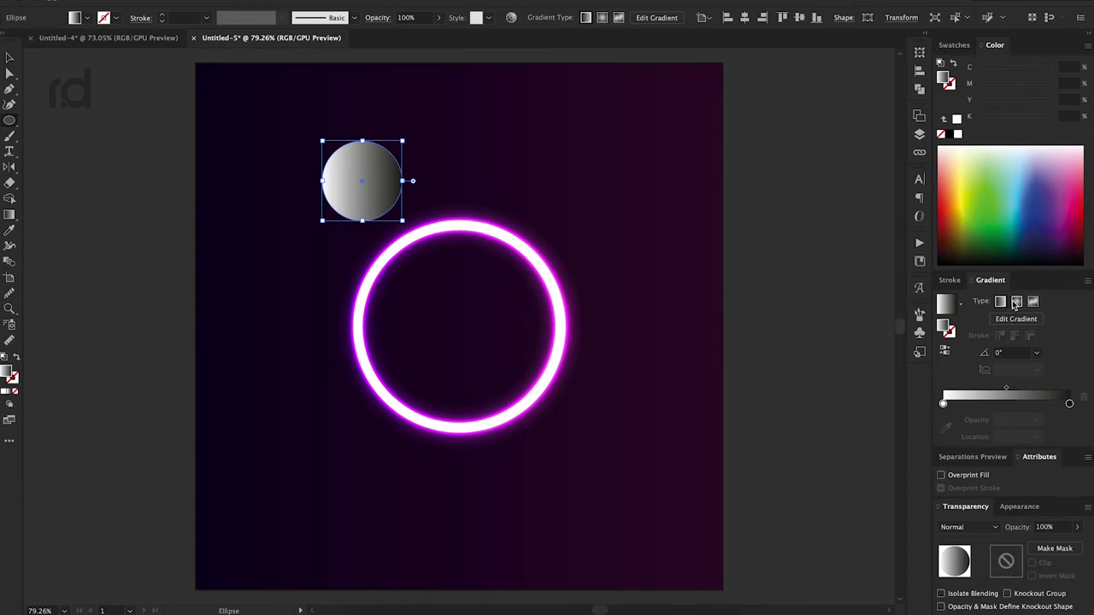
pyautogui.click(1016, 302)
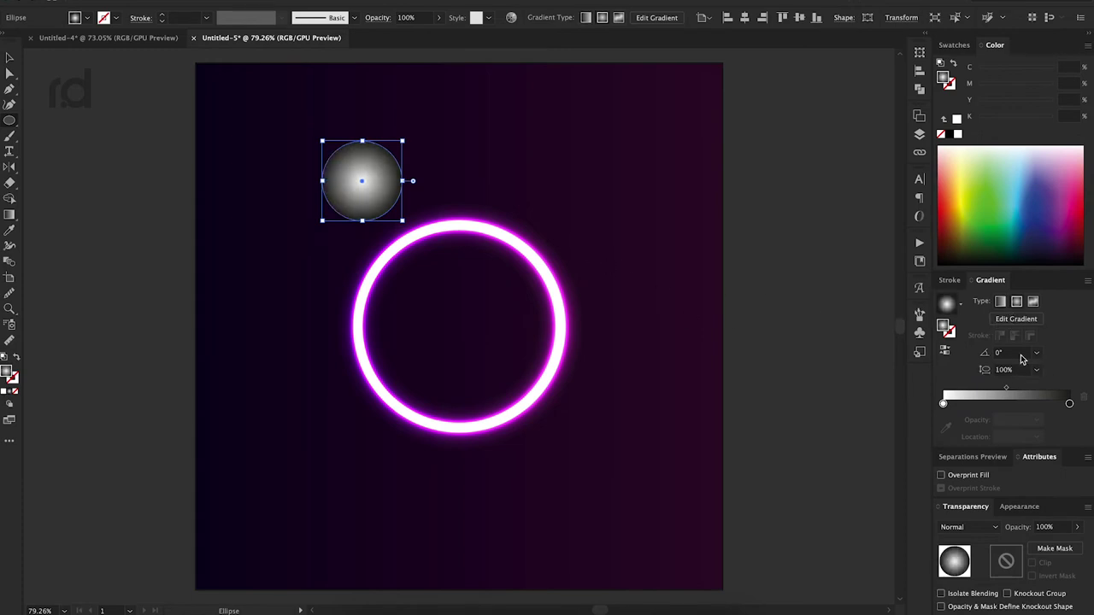
# - Set the gradient circle to Color Dodge, and place it below the ring as a flat ellipse about as wide as the ring
pyautogui.click(975, 528)
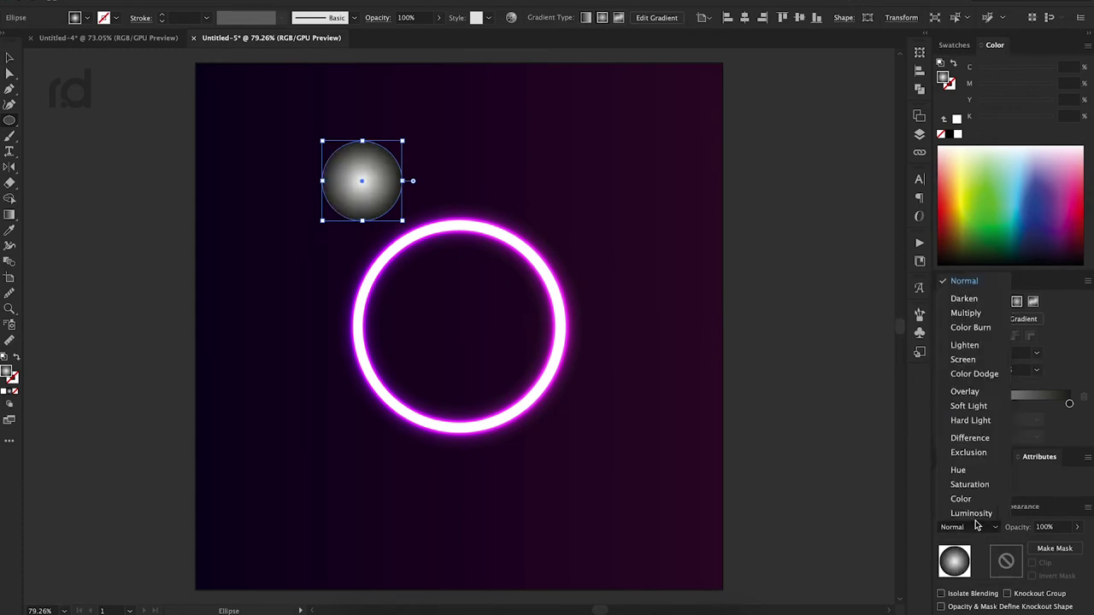
pyautogui.click(979, 376)
pyautogui.moveTo(374, 202); pyautogui.dragTo(539, 490)
pyautogui.moveTo(460, 453); pyautogui.dragTo(460, 469)
pyautogui.moveTo(537, 491); pyautogui.dragTo(518, 508)
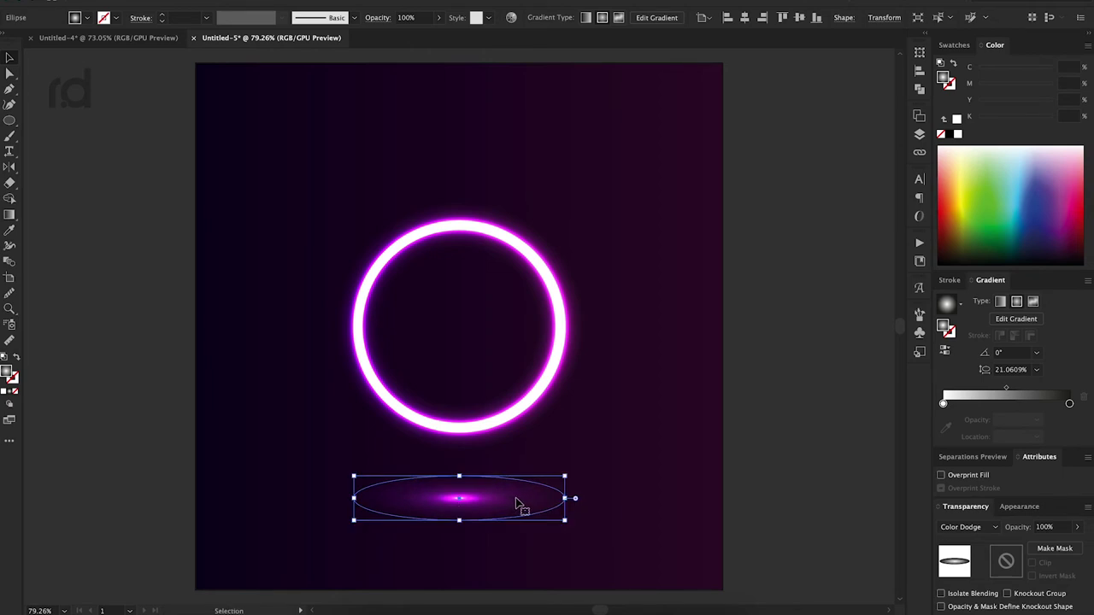
# - Try the flat glow ellipse on the ring's left edge and a round gradient glow on its lower right
pyautogui.click(808, 445)
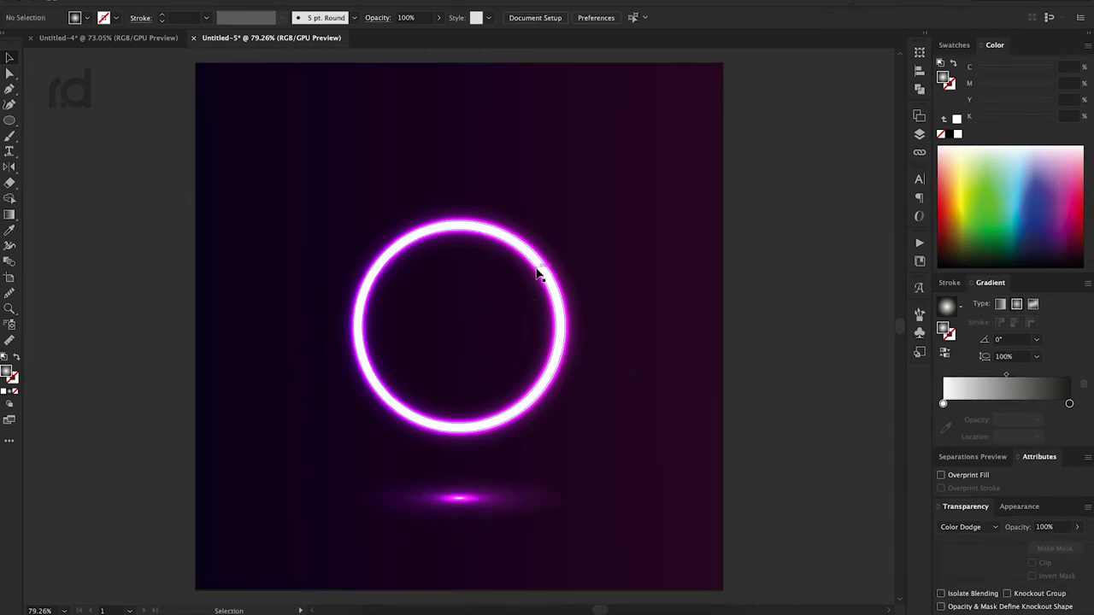
pyautogui.moveTo(510, 500); pyautogui.dragTo(419, 312)
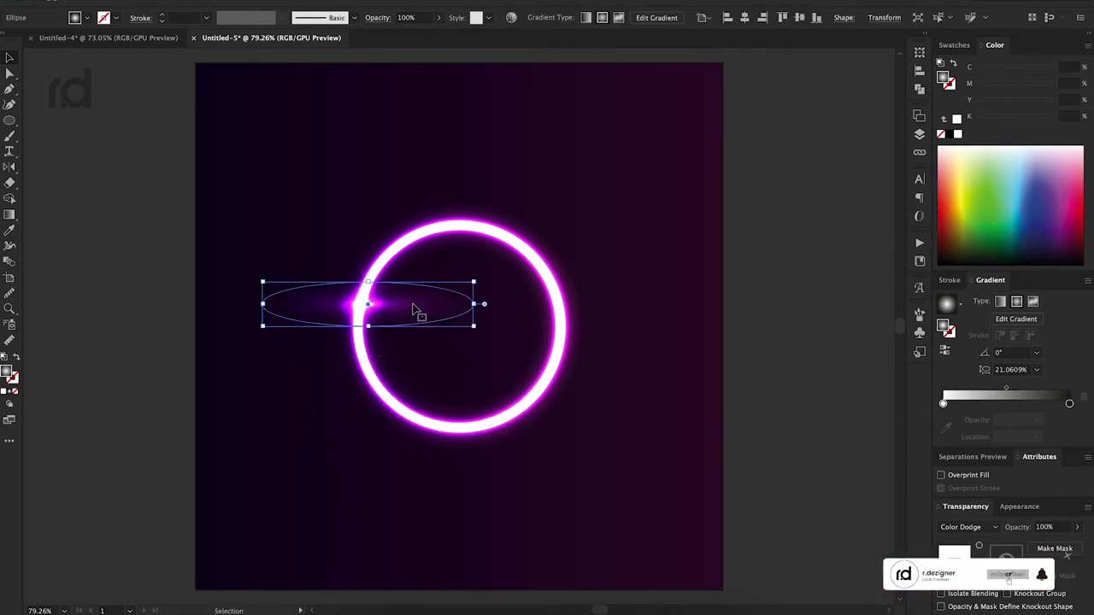
pyautogui.press('l')
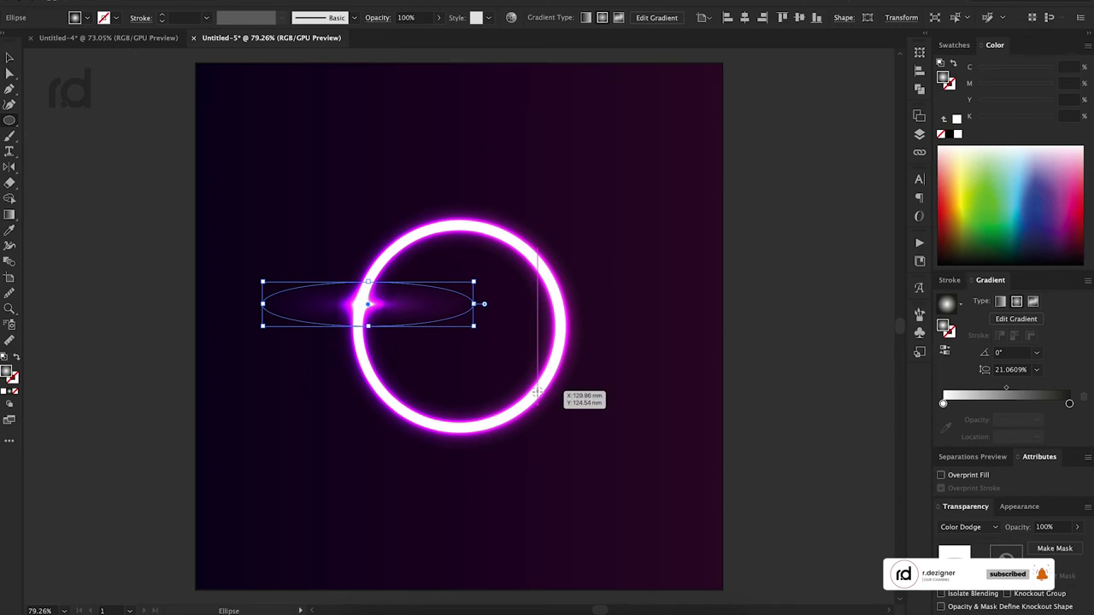
pyautogui.moveTo(537, 390); pyautogui.dragTo(559, 438)
pyautogui.press('v')
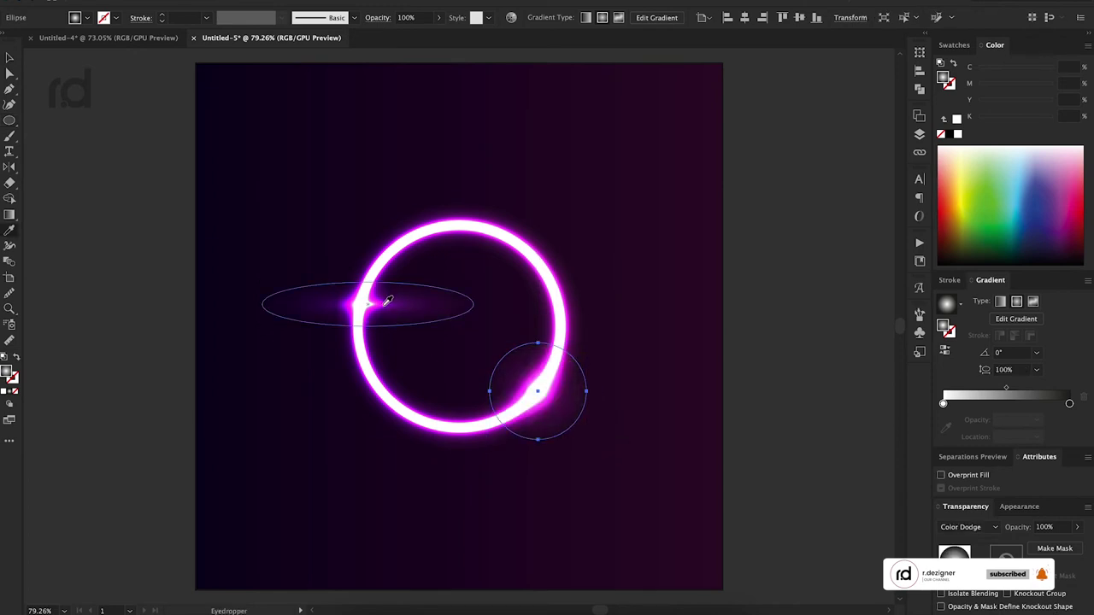
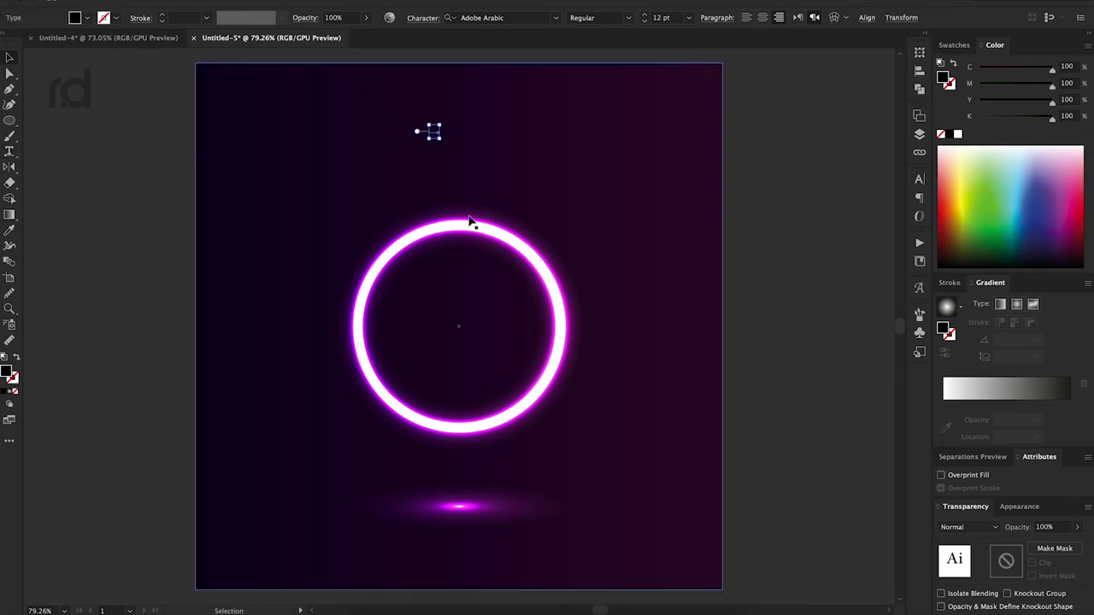
# - Enlarge the Ai text to about 146 pt, place it inside the ring and fill it white
pyautogui.press('e')
pyautogui.moveTo(439, 138); pyautogui.dragTo(515, 357)
pyautogui.press('v')
pyautogui.click(957, 134)
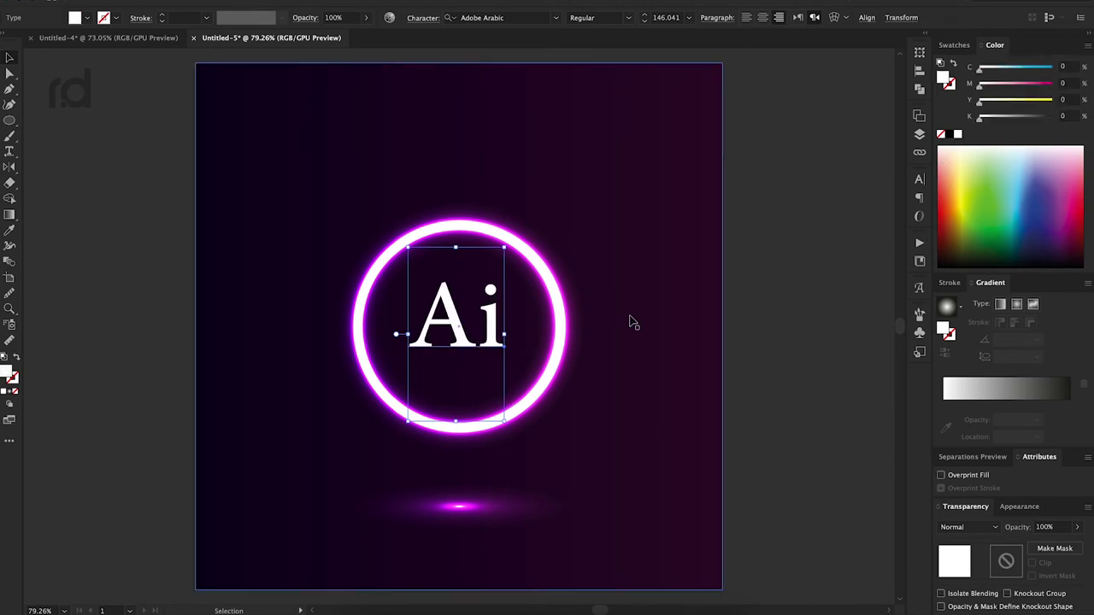
# - Set the Ai text in Times Europa LT Std Bold and scale it to about 93.5 pt inside the ring
pyautogui.click(478, 17)
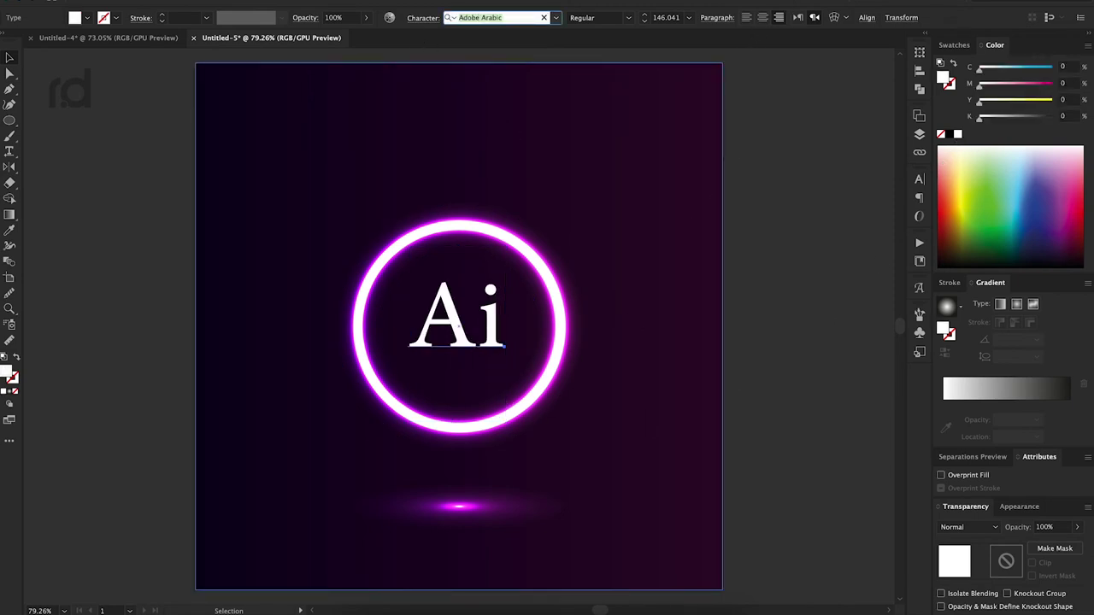
pyautogui.write('time')
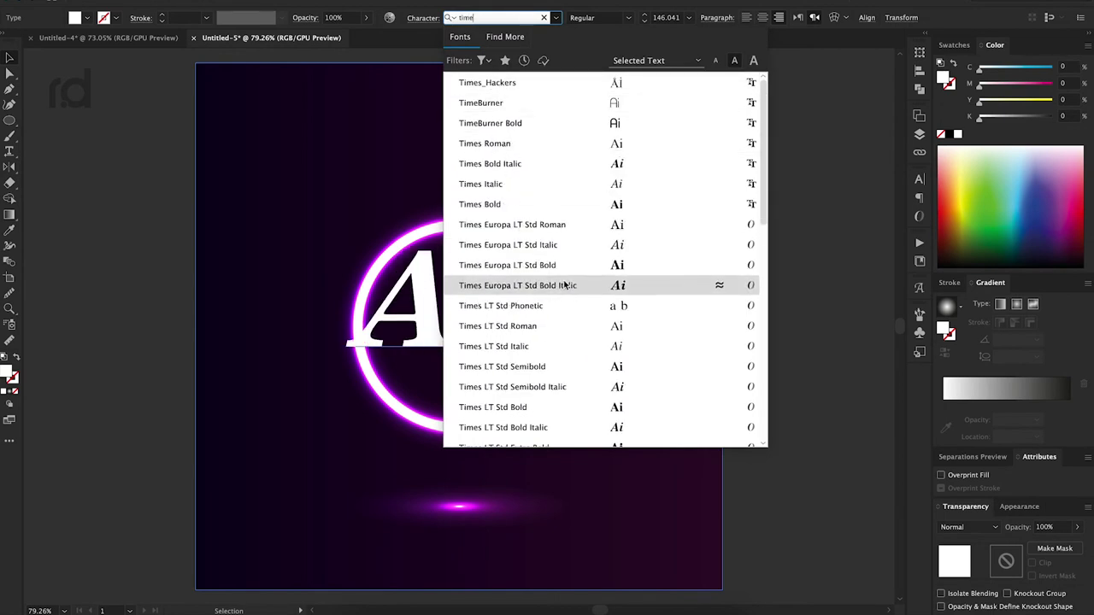
pyautogui.click(573, 265)
pyautogui.moveTo(465, 341); pyautogui.dragTo(487, 358)
pyautogui.press('e')
pyautogui.moveTo(525, 249); pyautogui.dragTo(499, 275)
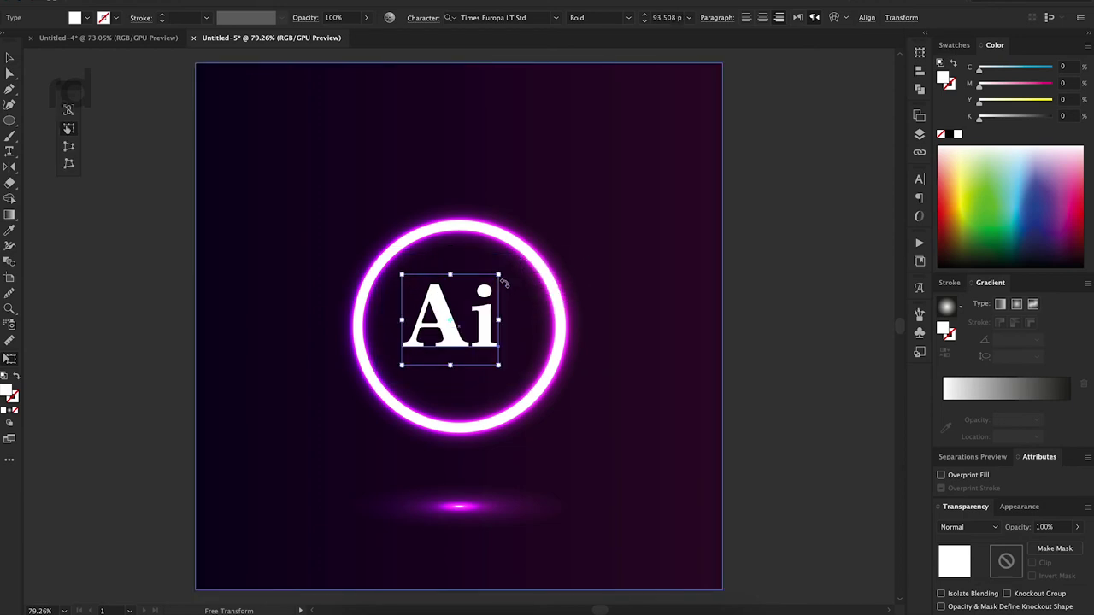
# - Change the Ai text's font to Poppins Bold, and scale it to about 112 pt in the middle of the ring
pyautogui.click(490, 18)
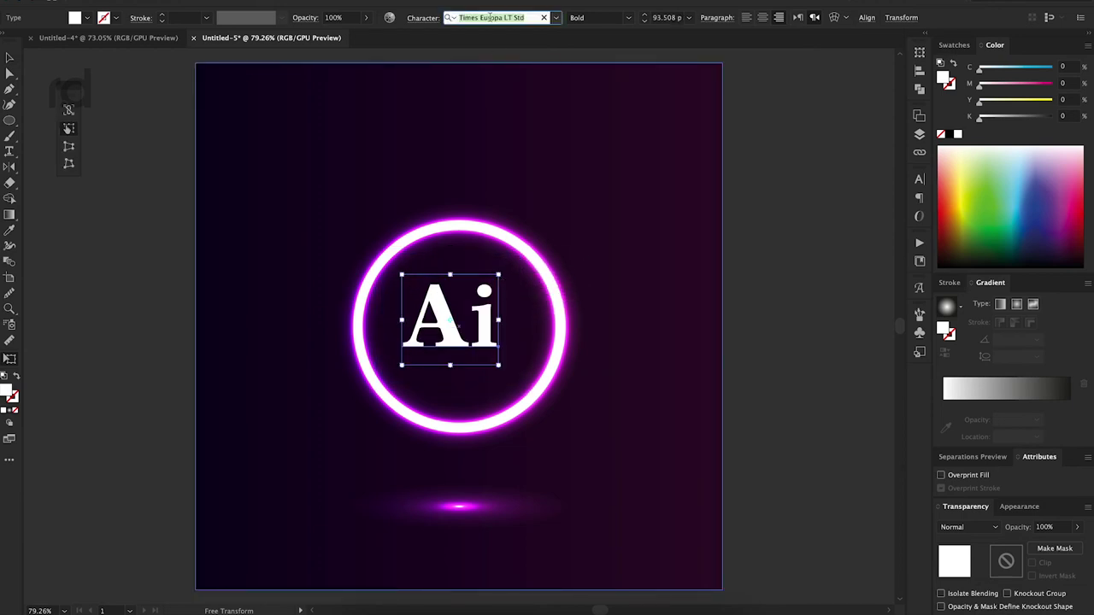
pyautogui.write('pop')
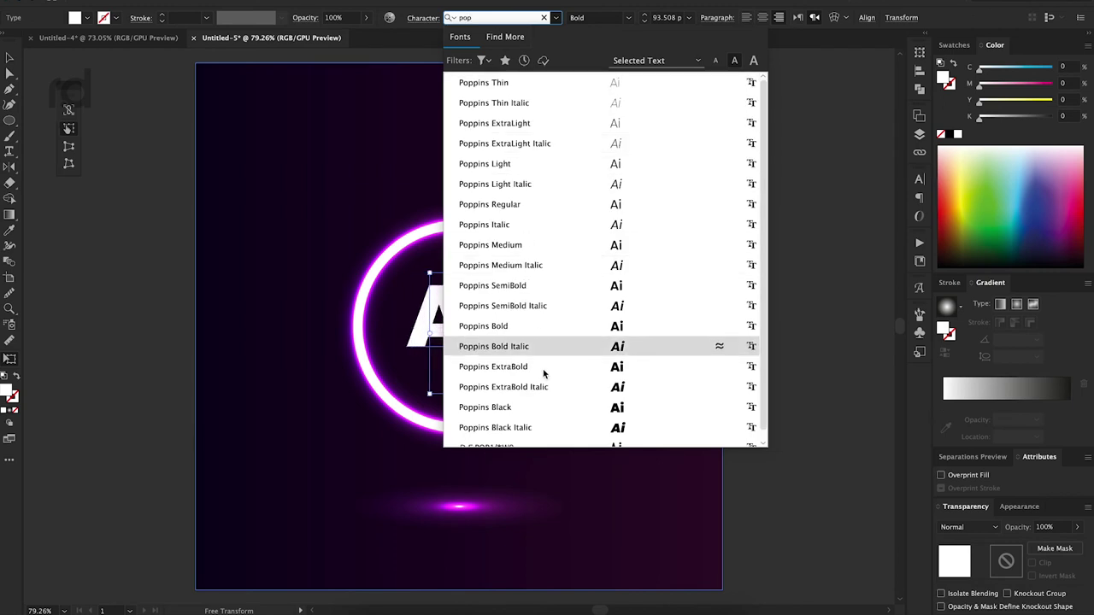
pyautogui.click(554, 331)
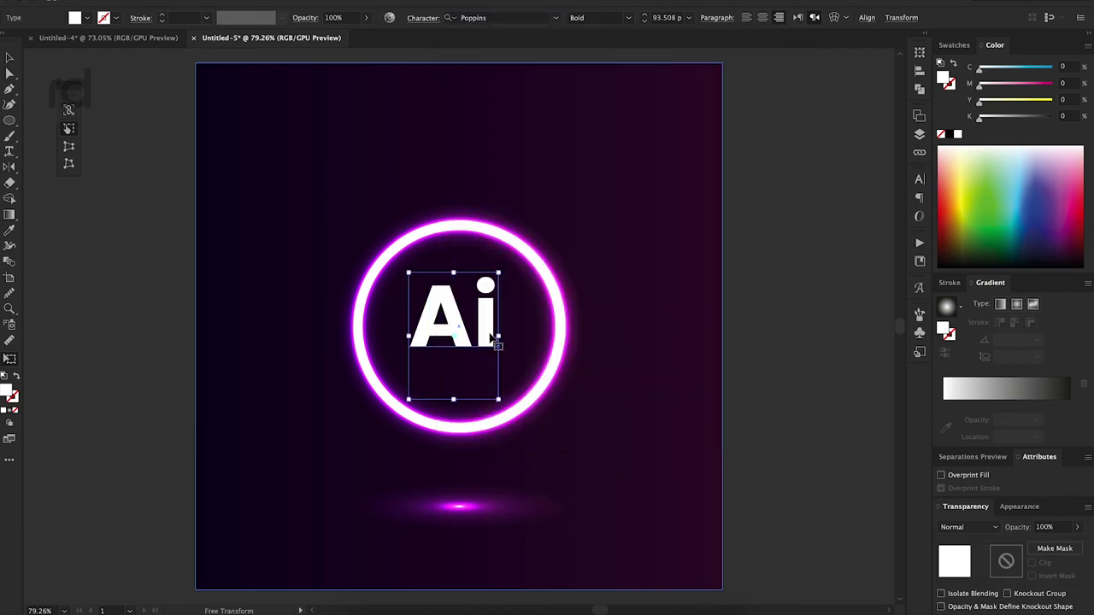
pyautogui.moveTo(488, 336); pyautogui.dragTo(493, 344)
pyautogui.moveTo(502, 280); pyautogui.dragTo(511, 268)
pyautogui.moveTo(488, 324); pyautogui.dragTo(493, 352)
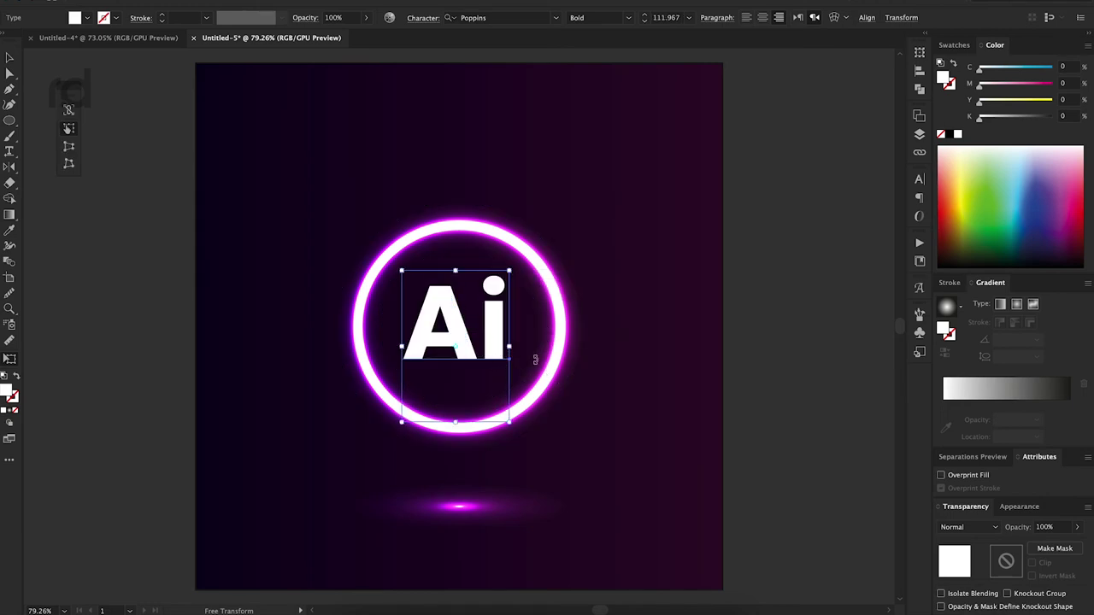
# - Expand the Ai text into shapes with the Object and Fill options on
pyautogui.click(158, 0)
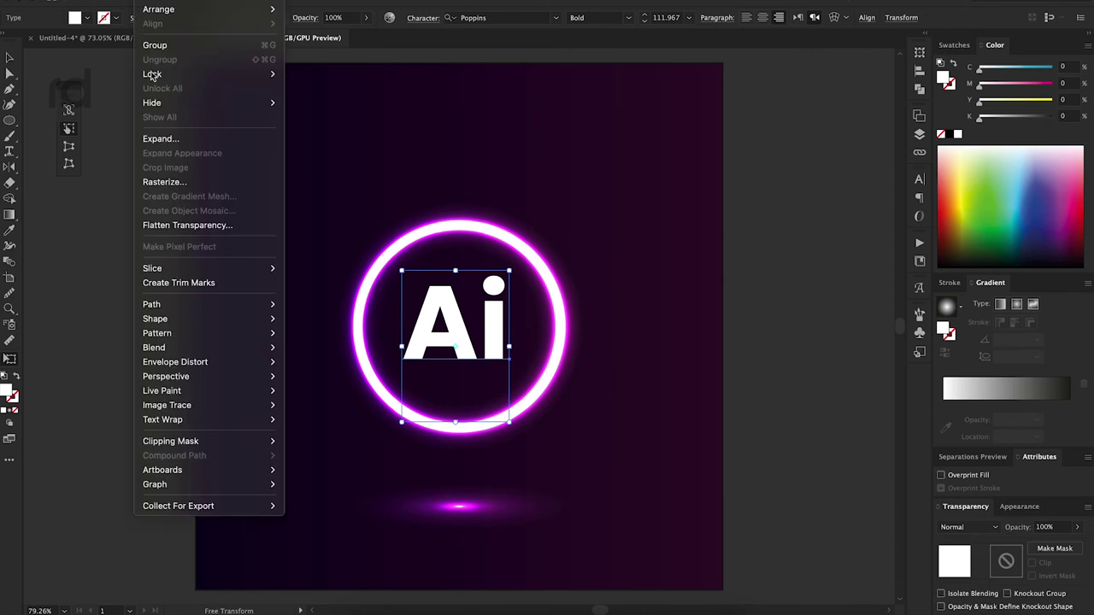
pyautogui.click(164, 140)
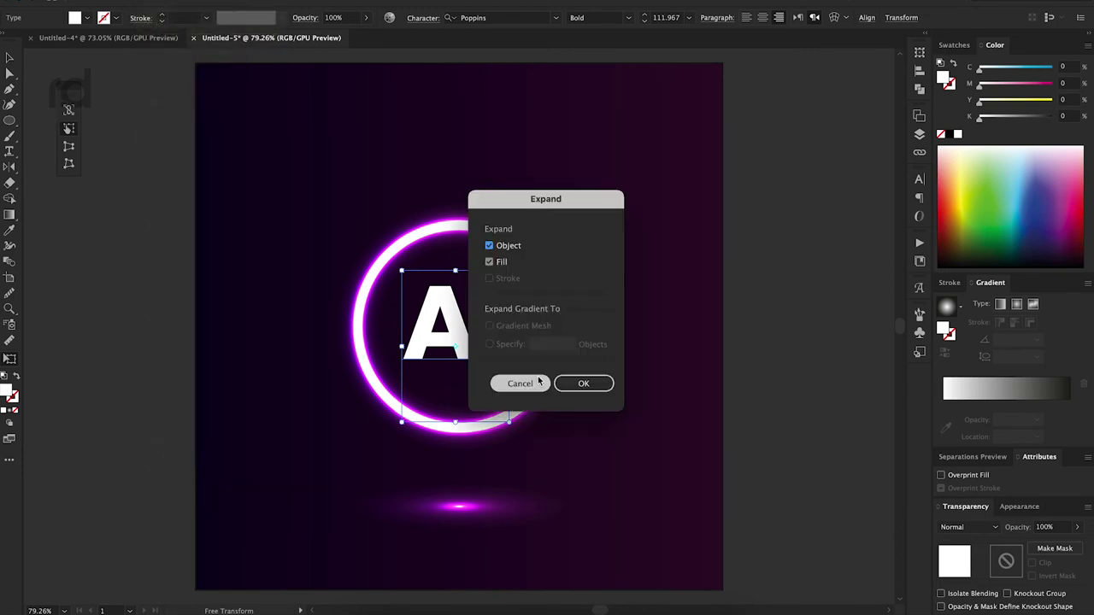
pyautogui.click(583, 384)
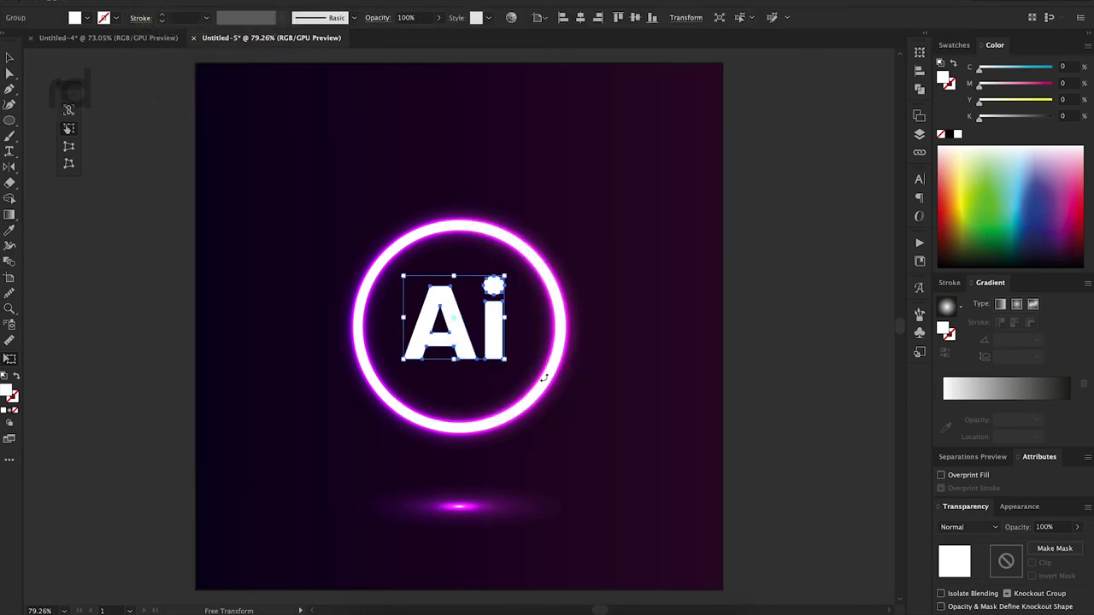
# - Try to copy the glowing ring's appearance onto the Ai lettering with the Eyedropper, and deselect
pyautogui.press('i')
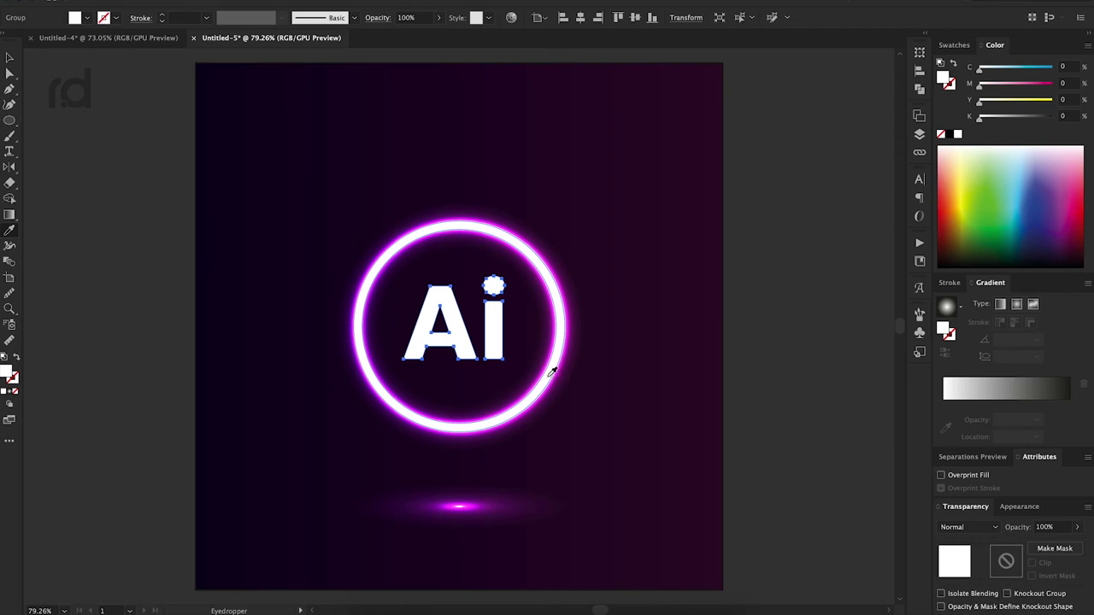
pyautogui.click(550, 357)
pyautogui.press('v')
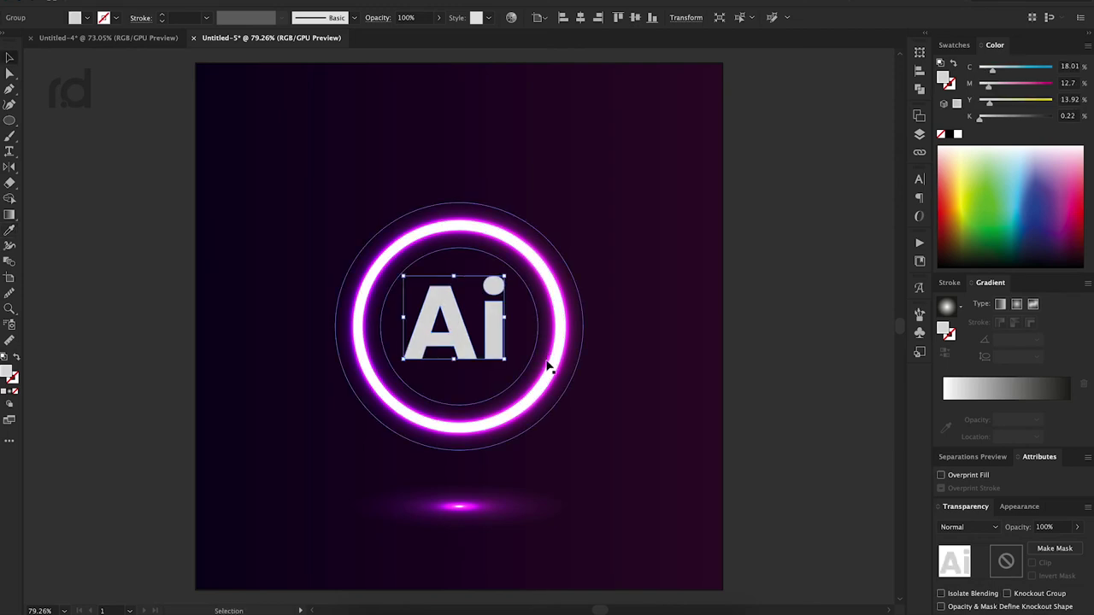
pyautogui.click(818, 357)
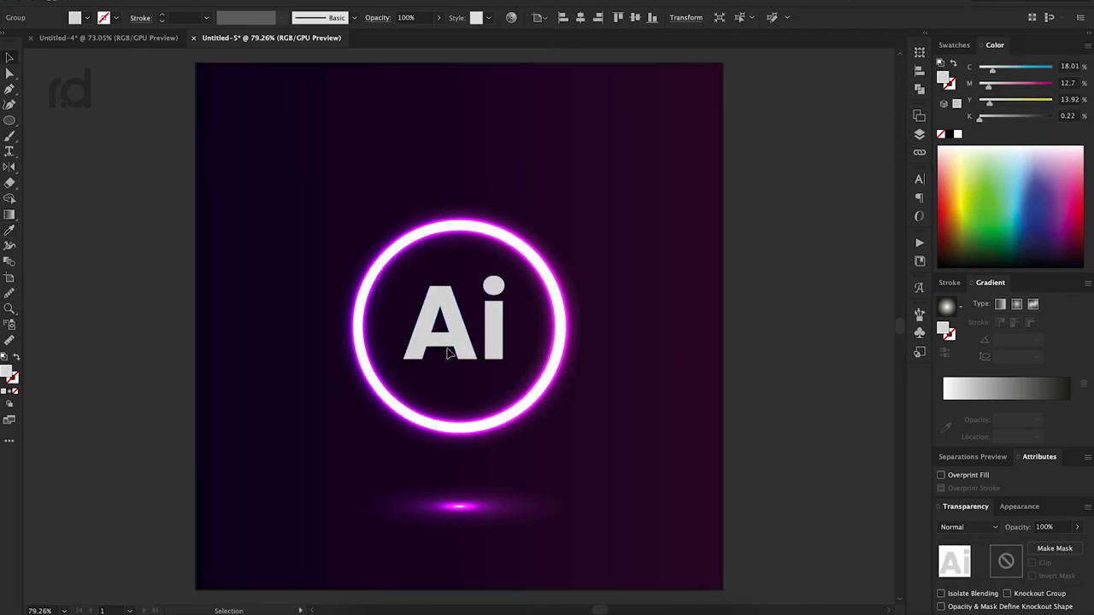
# - Center the Ai lettering horizontally and vertically on the artboard, and deselect
pyautogui.click(493, 360)
pyautogui.press('a')
pyautogui.press('v')
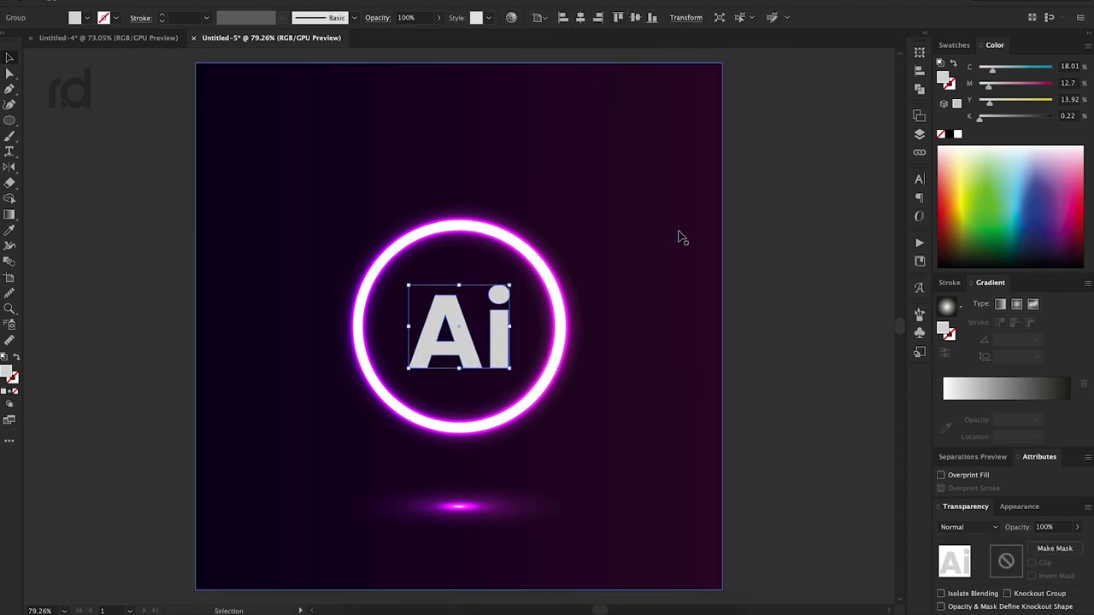
pyautogui.click(798, 301)
# - Nudge the Ai lettering slightly up and to the left within the ring
pyautogui.click(500, 342)
pyautogui.press('Up')
pyautogui.press('Up')
pyautogui.press('Up')
pyautogui.press('Up')
pyautogui.press('Left')
pyautogui.press('Left')
pyautogui.press('Left')
pyautogui.press('Left')
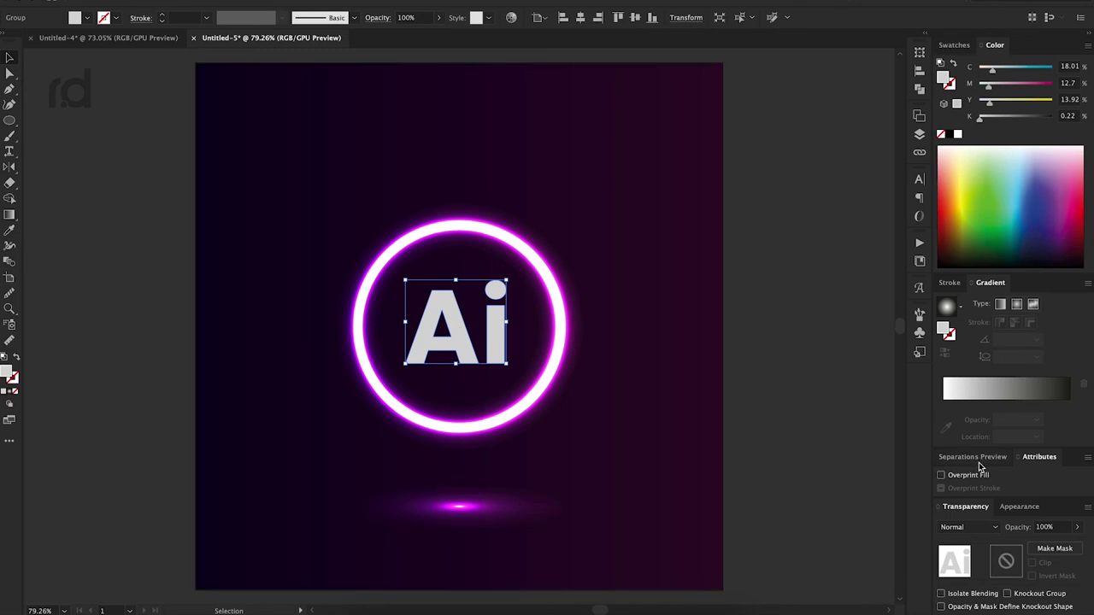
# - Copy the flat glow ellipse's gradient and Color Dodge mode onto the Ai lettering and make the gradient linear
pyautogui.press('i')
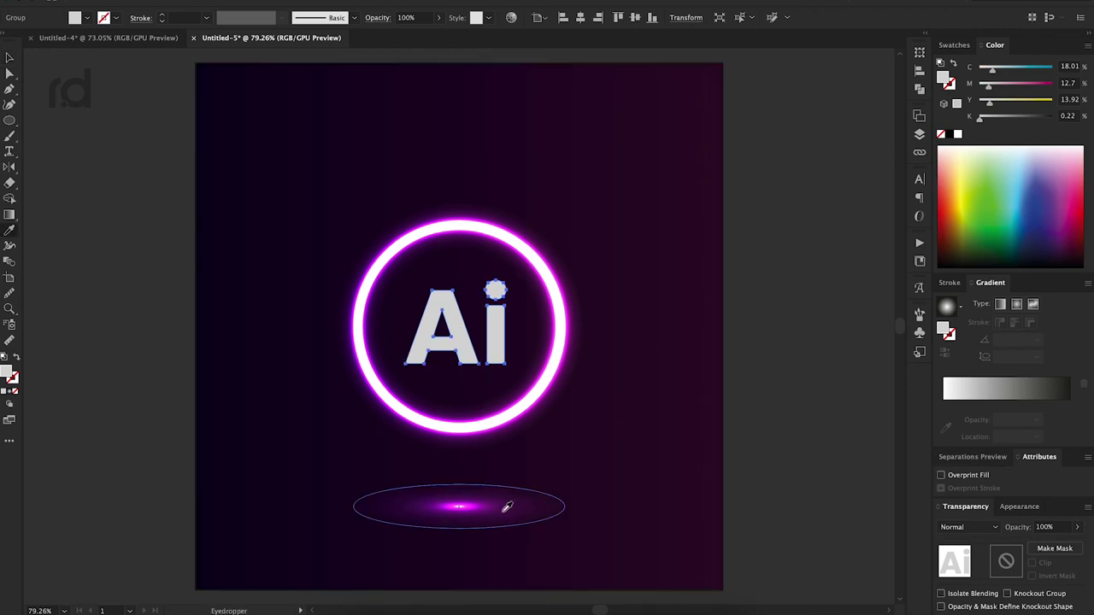
pyautogui.click(507, 506)
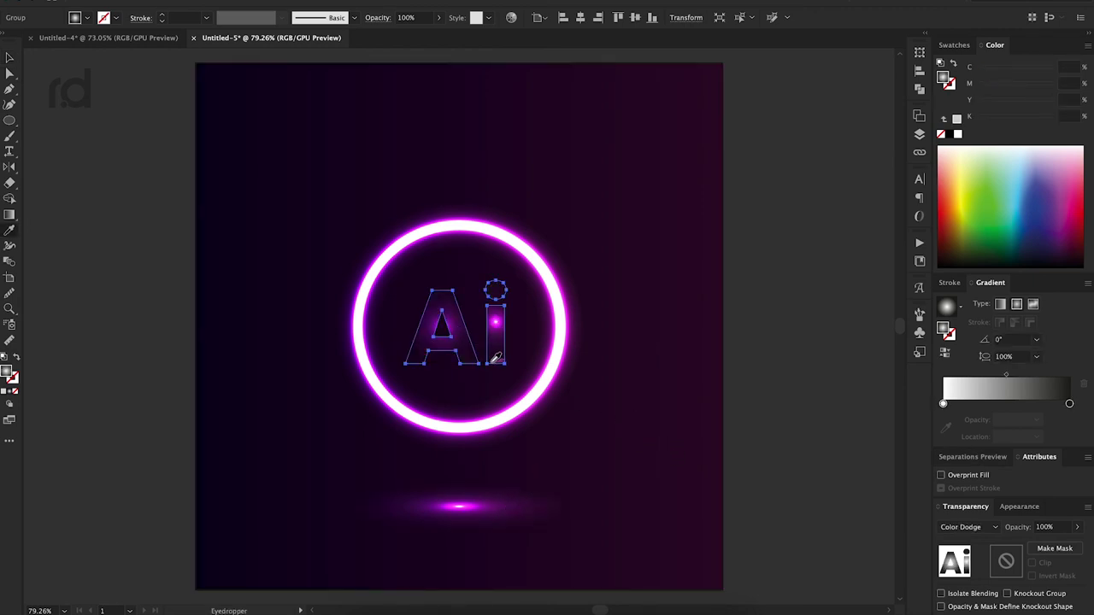
pyautogui.click(1000, 304)
# - Run the lettering's gradient vertically at 90°, from bright at the letters' base to dark above the ring
pyautogui.press('g')
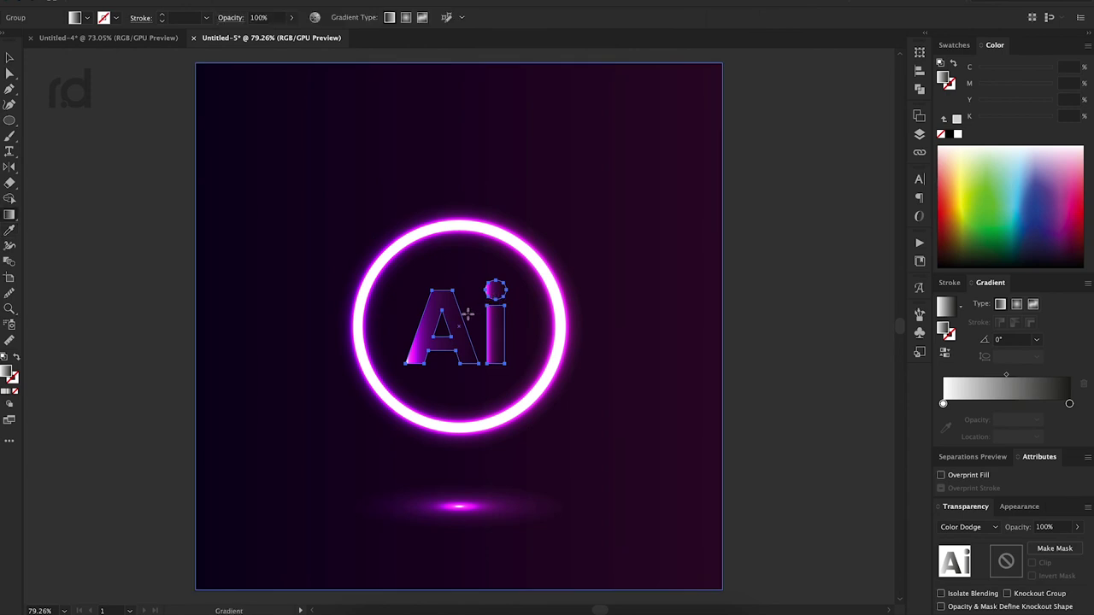
pyautogui.moveTo(462, 372); pyautogui.dragTo(464, 239)
pyautogui.press('v')
pyautogui.click(833, 422)
pyautogui.click(489, 364)
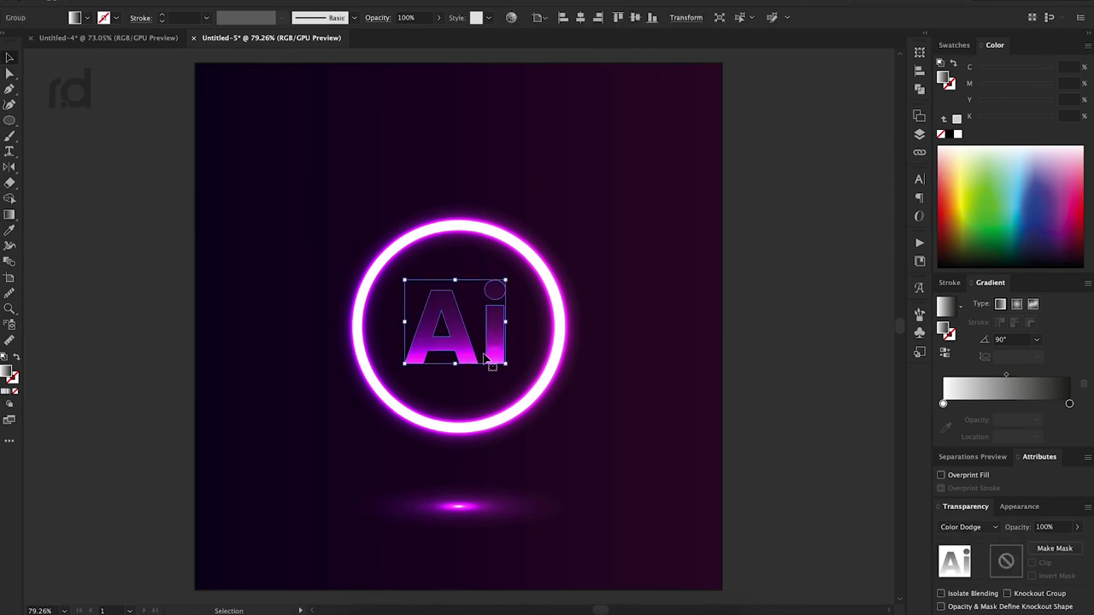
pyautogui.press('g')
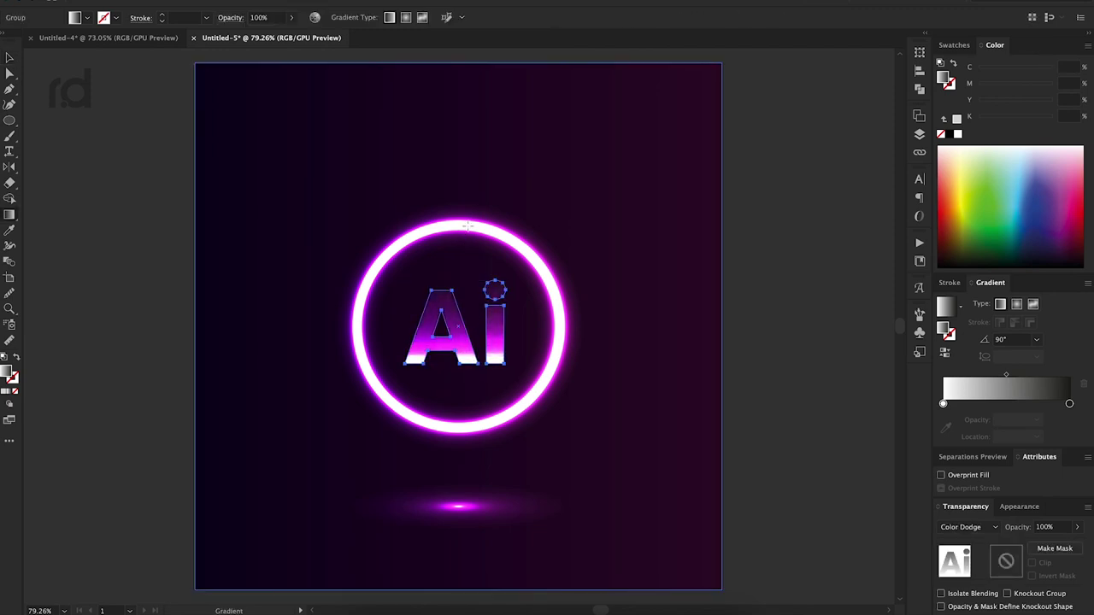
pyautogui.moveTo(451, 393); pyautogui.dragTo(459, 200)
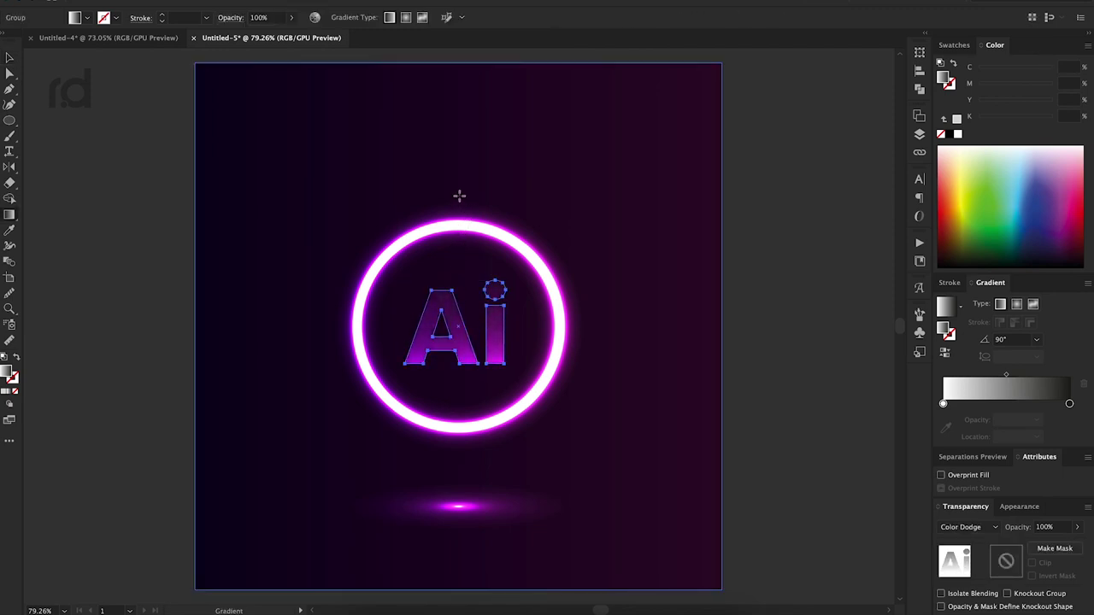
pyautogui.moveTo(473, 367); pyautogui.dragTo(488, 180)
pyautogui.press('v')
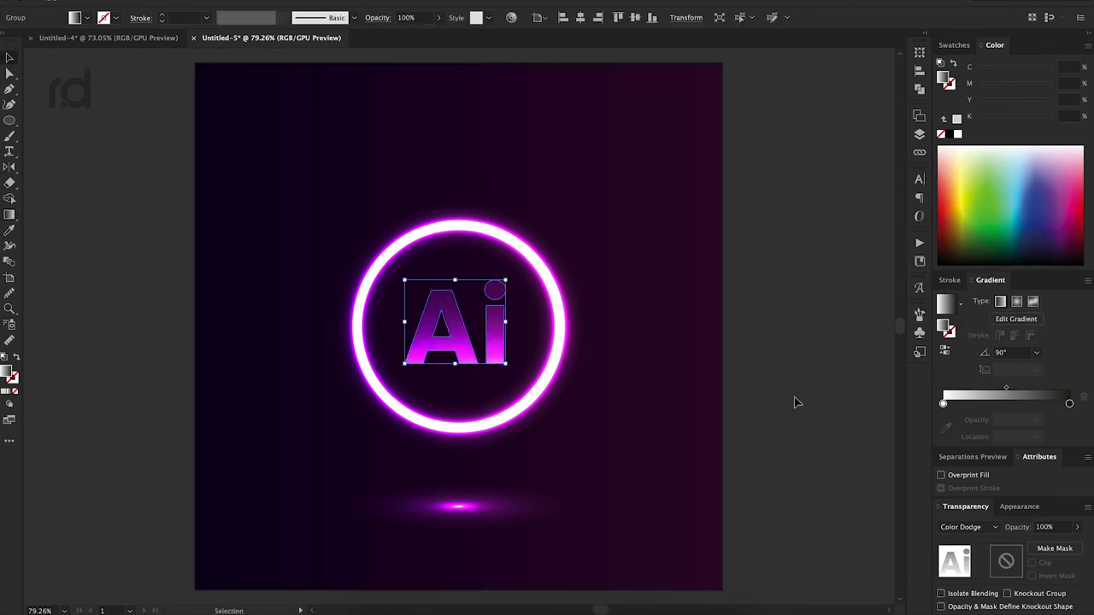
pyautogui.click(797, 410)
# - Scale the Ai lettering down slightly and align it to the artboard's horizontal and vertical center
pyautogui.click(484, 340)
pyautogui.press('e')
pyautogui.moveTo(504, 363)
pyautogui.mouseDown()
pyautogui.moveTo(482, 354)
pyautogui.moveTo(498, 359)
pyautogui.mouseUp()
pyautogui.click(580, 17)
pyautogui.click(635, 17)
# - Nudge the reduced Ai lettering slightly left and up to balance it in the ring, and deselect it
pyautogui.press('Left')
pyautogui.press('Left')
pyautogui.press('Left')
pyautogui.press('Up')
pyautogui.press('Up')
pyautogui.press('Up')
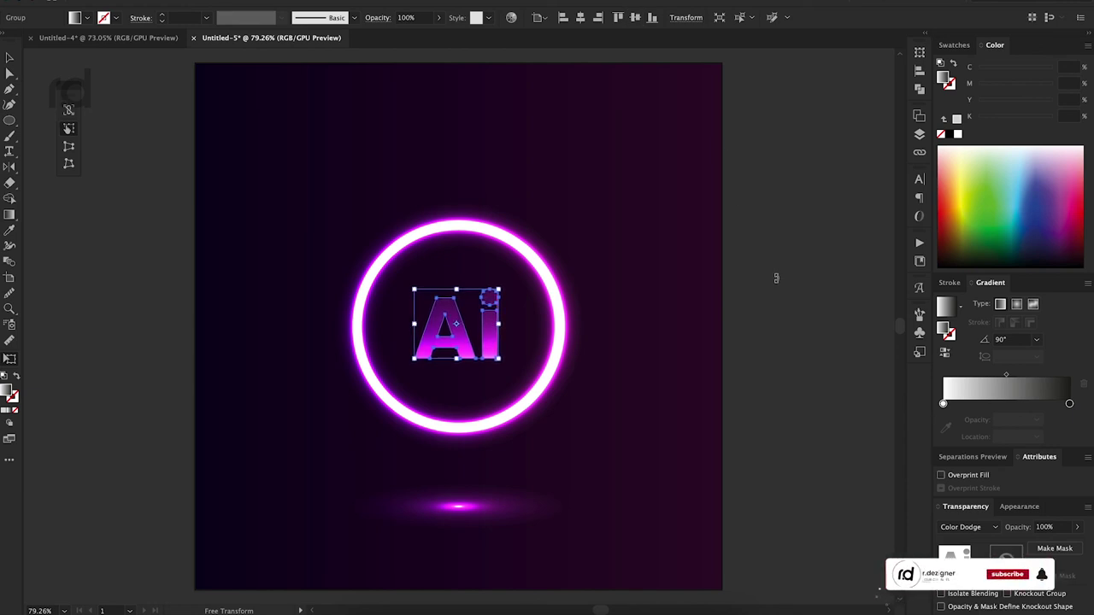
pyautogui.press('v')
pyautogui.click(774, 302)
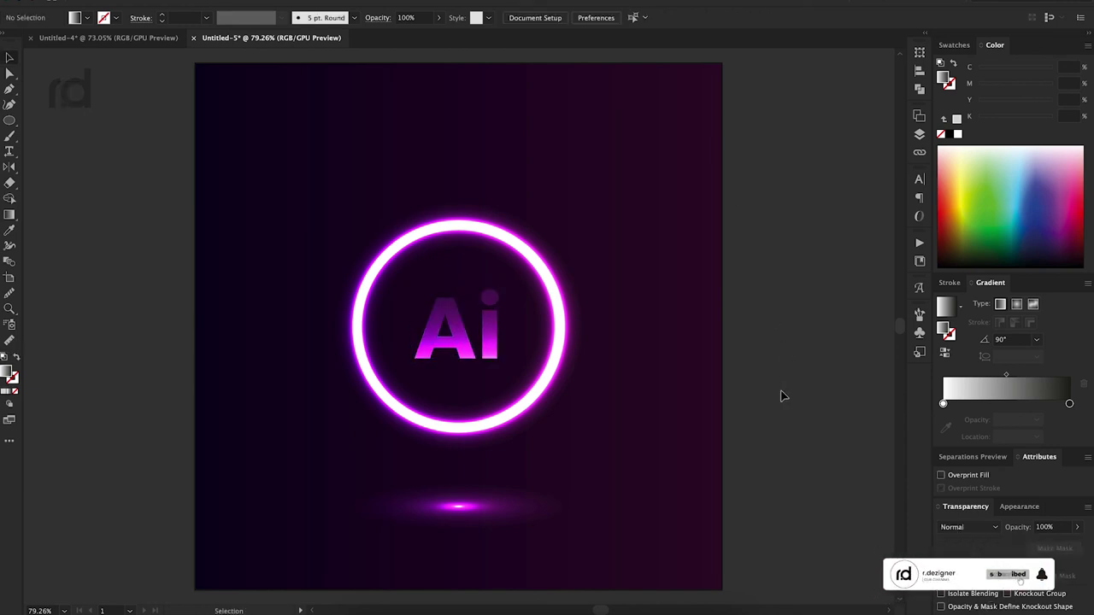
pyautogui.click(461, 354)
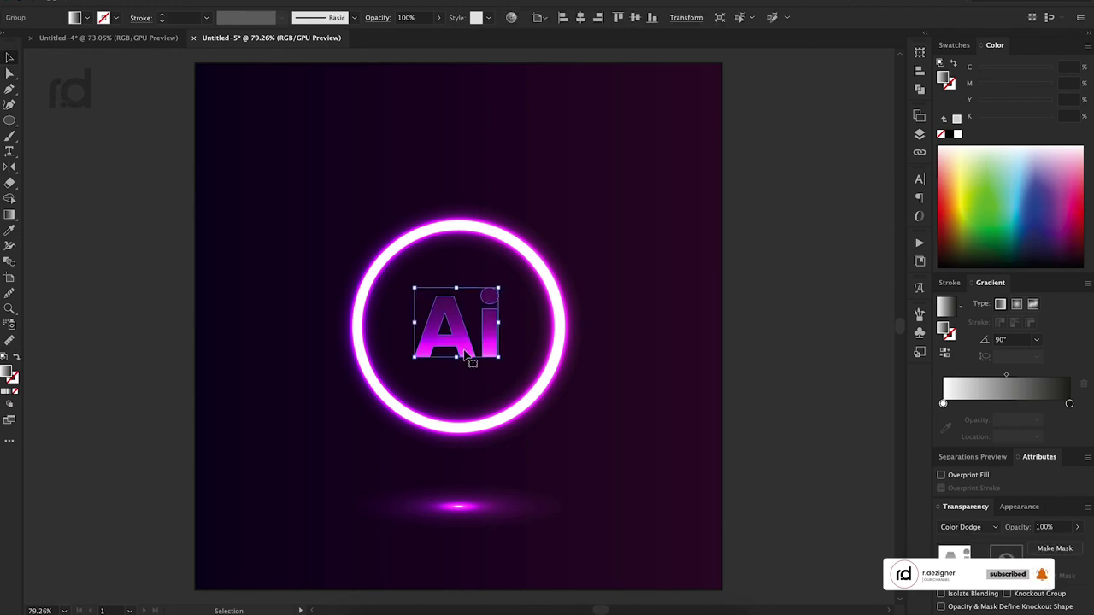
pyautogui.click(757, 406)
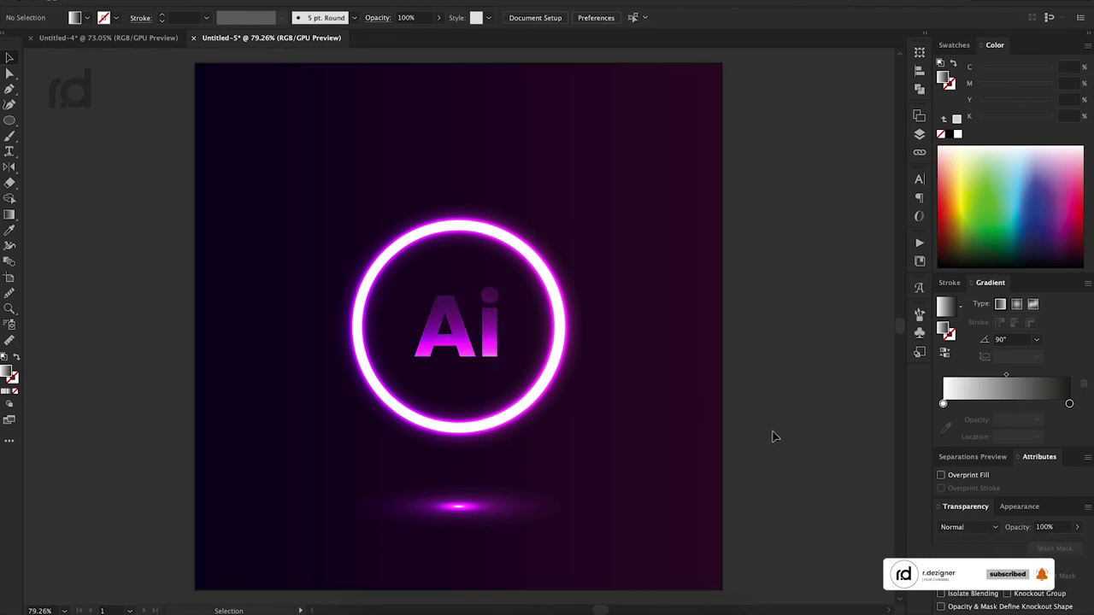